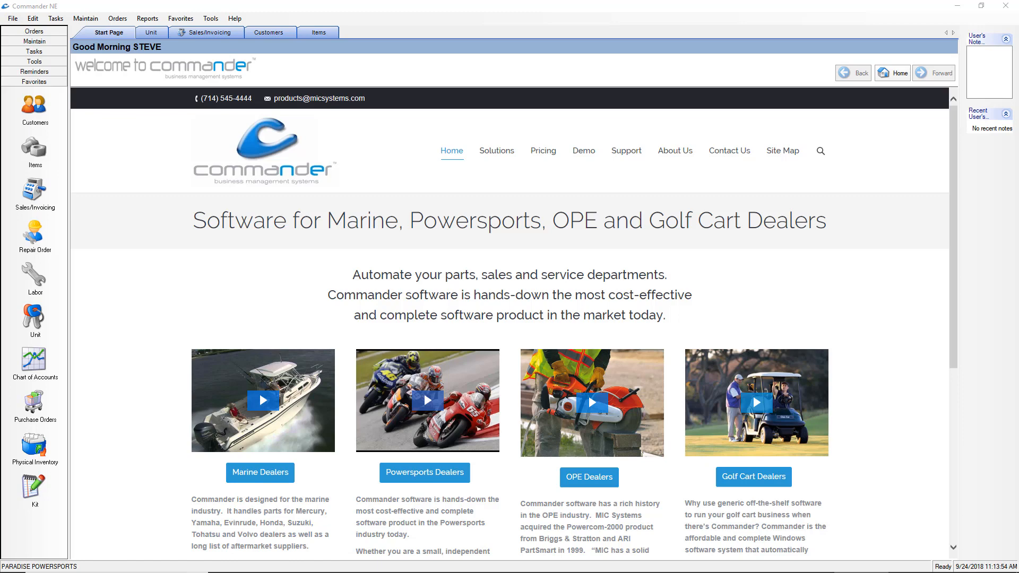
# - Launch the Sales Calculator tool and start a new invoice from the Sales/Invoicing list
pyautogui.click(30, 62)
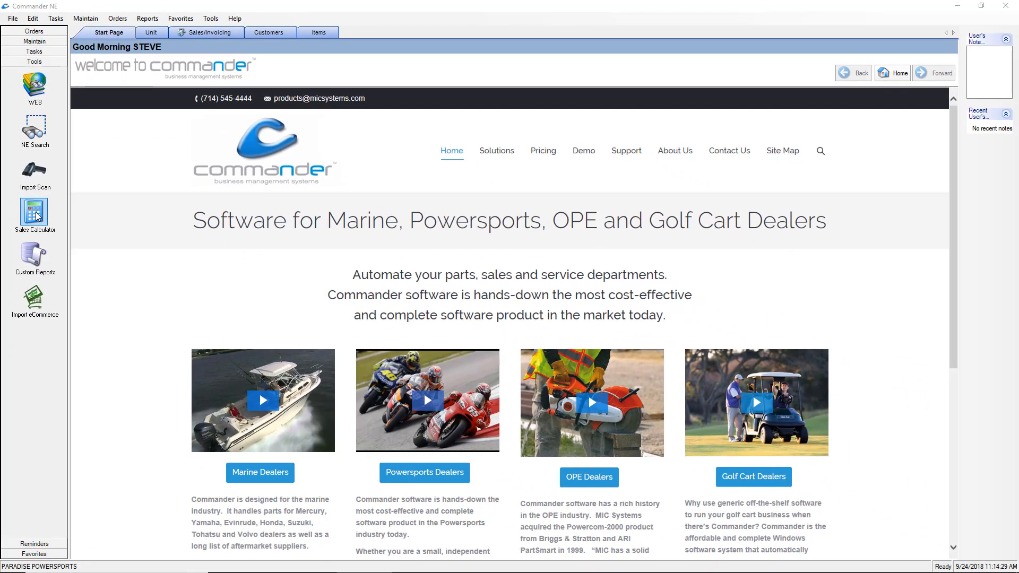
pyautogui.click(35, 214)
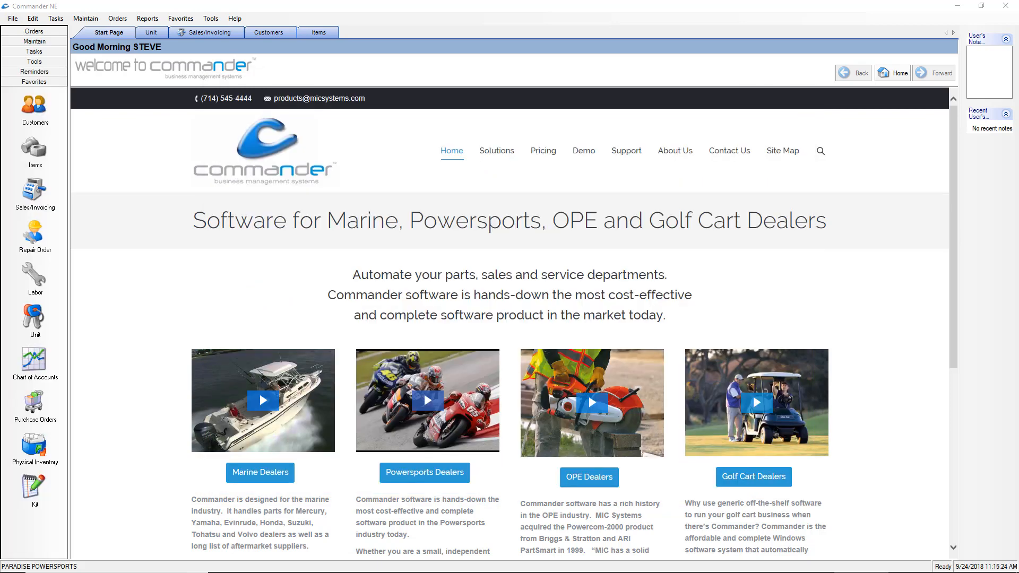
pyautogui.click(32, 193)
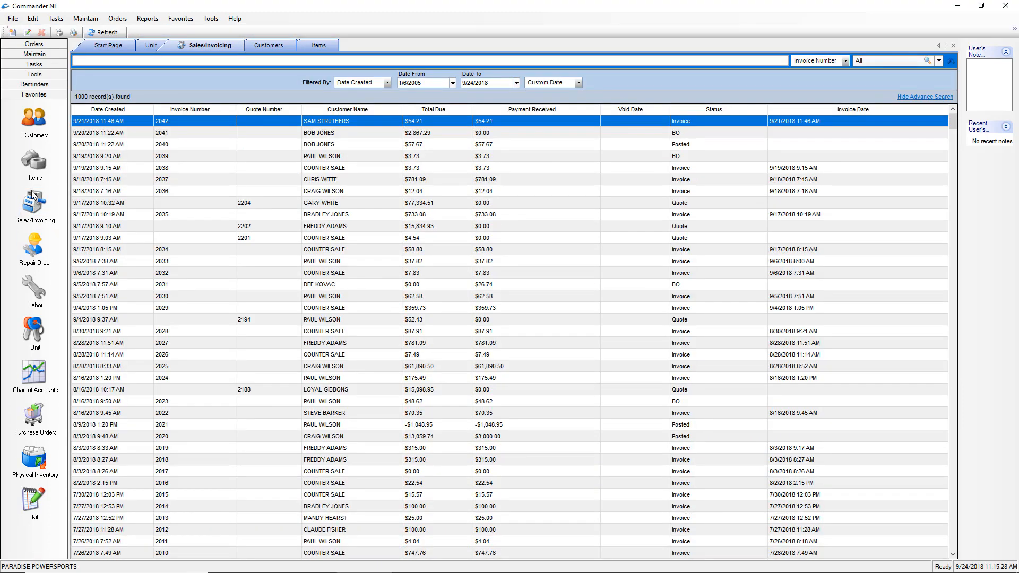
pyautogui.rightClick(366, 203)
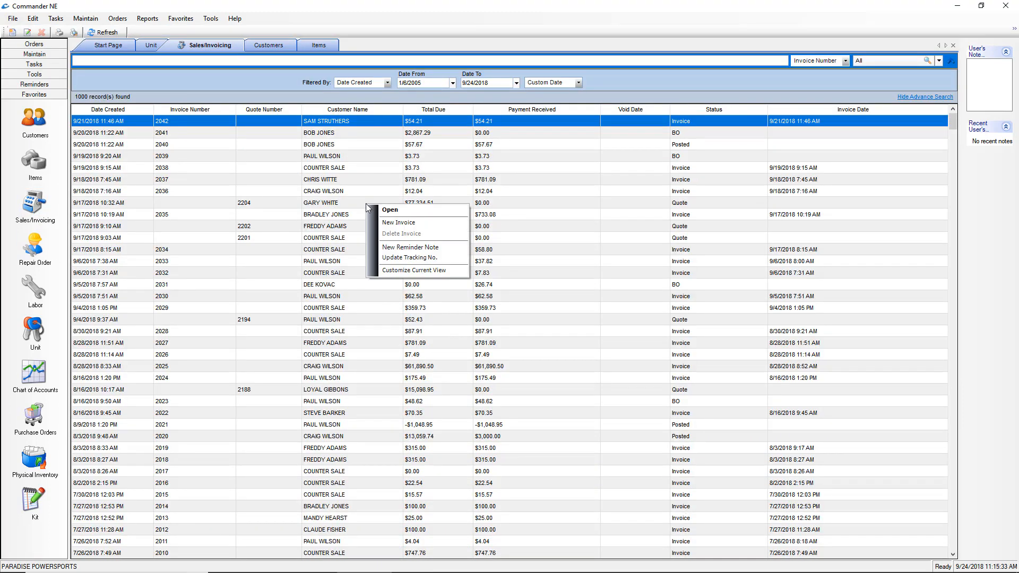
pyautogui.click(386, 226)
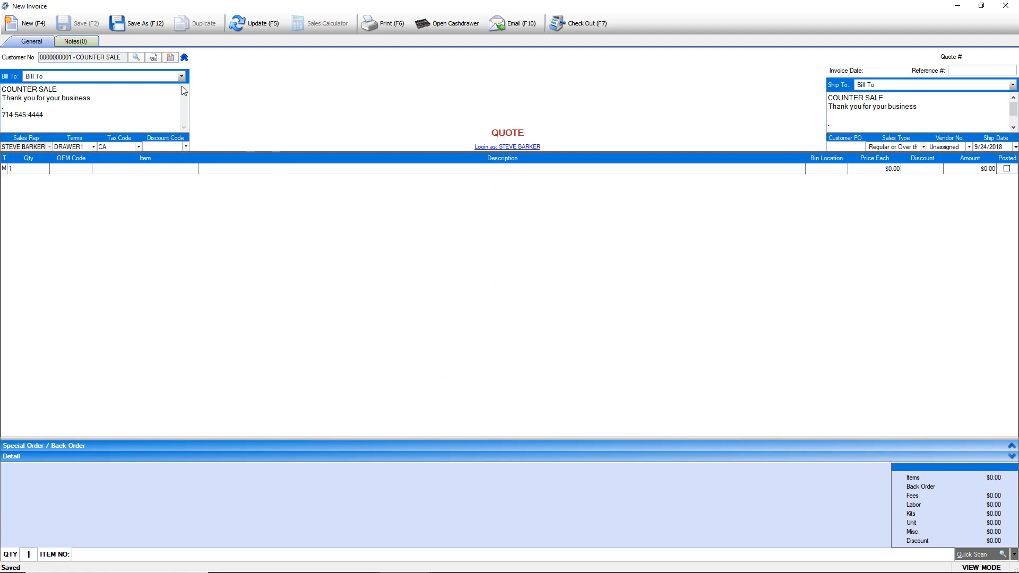
# - Fill the quote's billing and shipping details with the customer found by last-name search
pyautogui.click(136, 57)
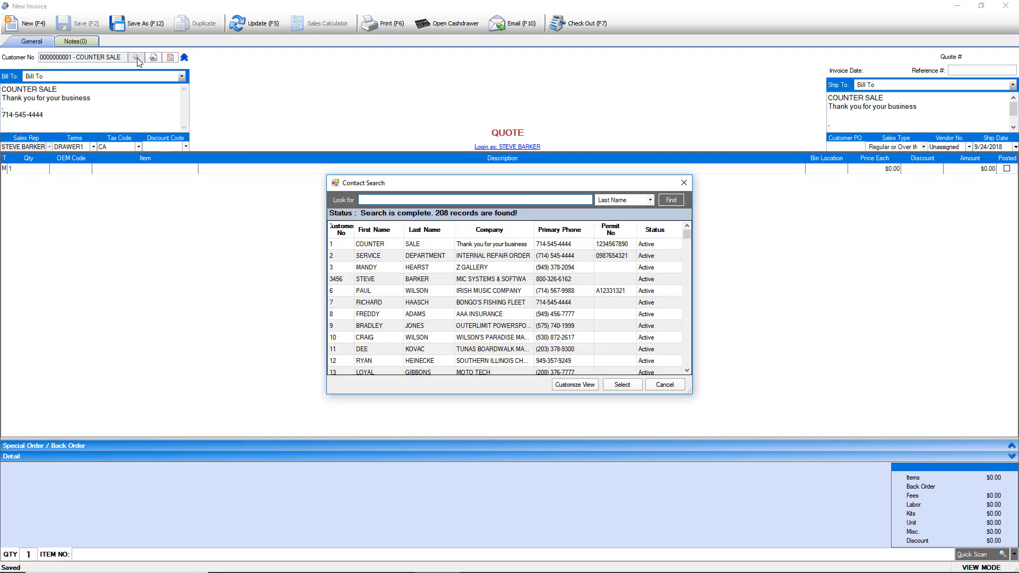
pyautogui.write('SAMUELS')
pyautogui.press('Return')
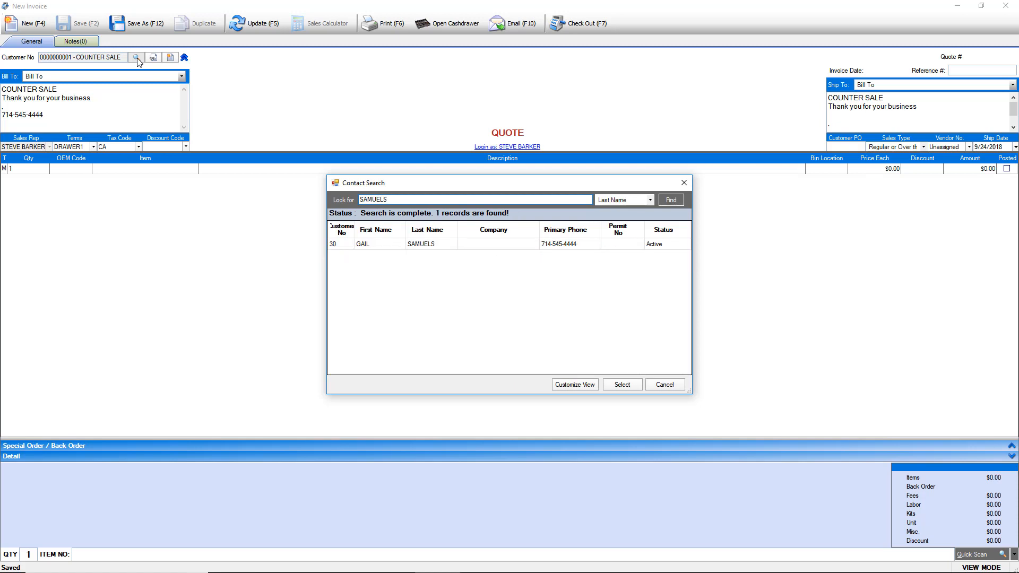
pyautogui.click(435, 247)
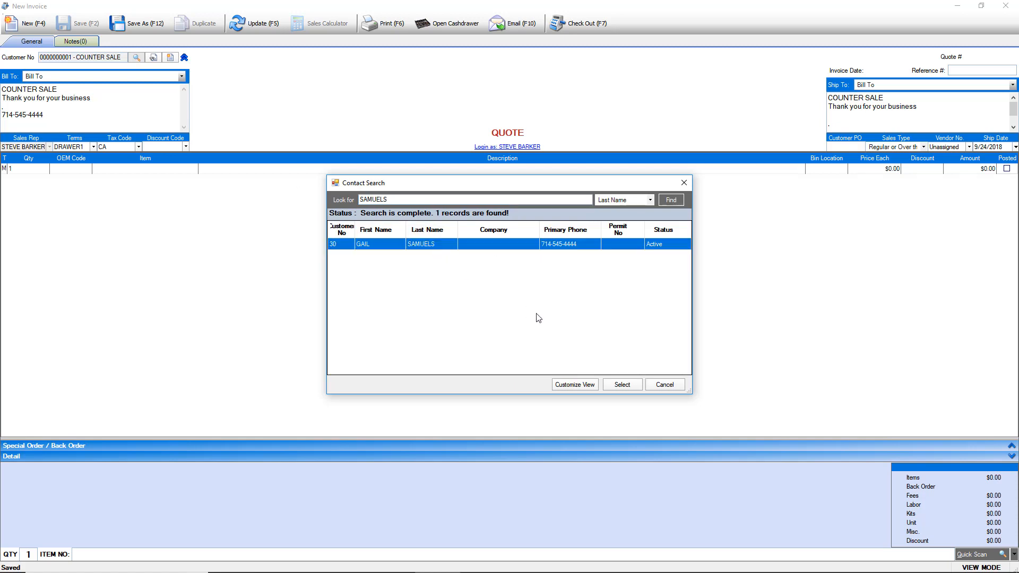
pyautogui.click(621, 384)
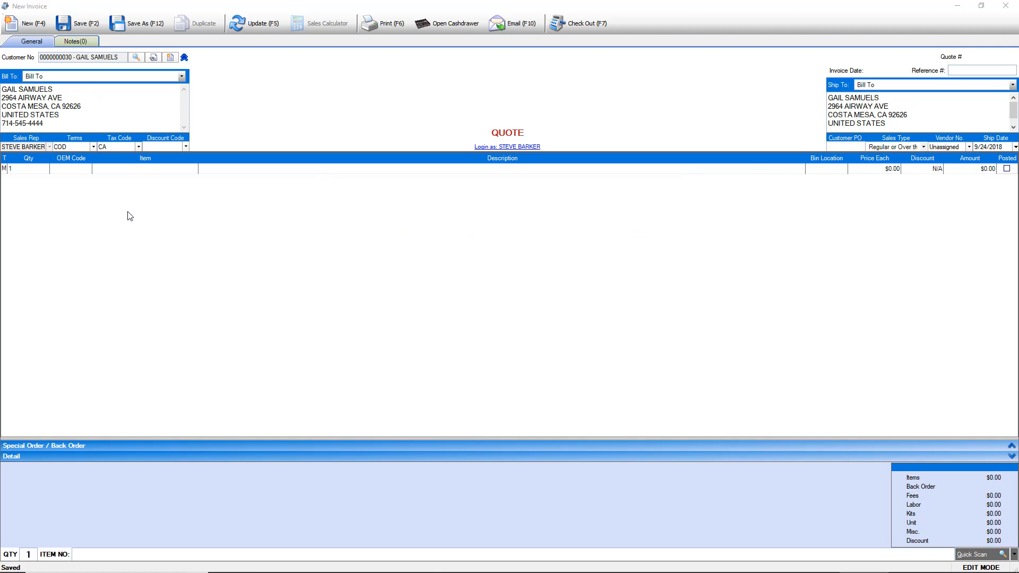
pyautogui.click(109, 170)
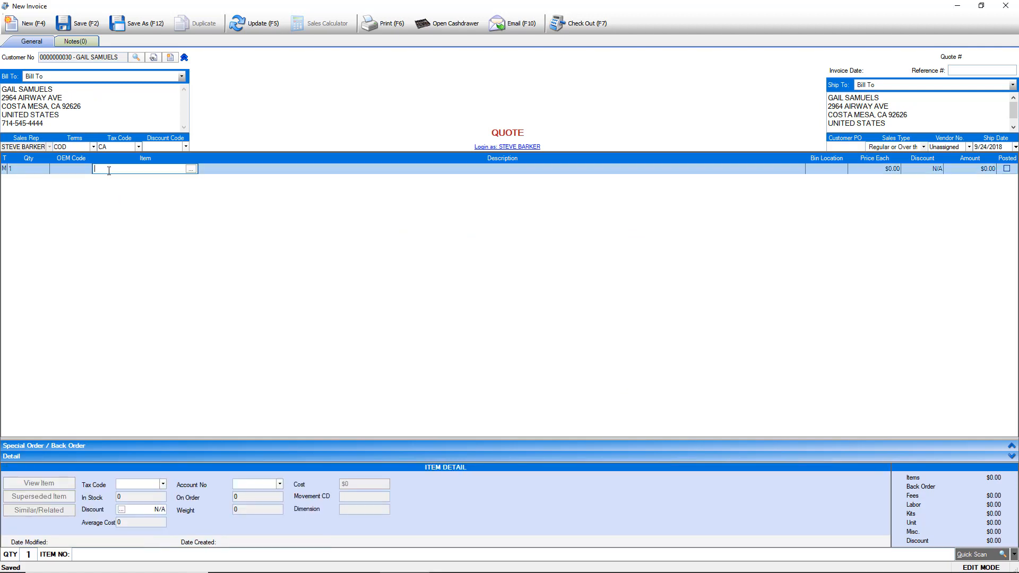
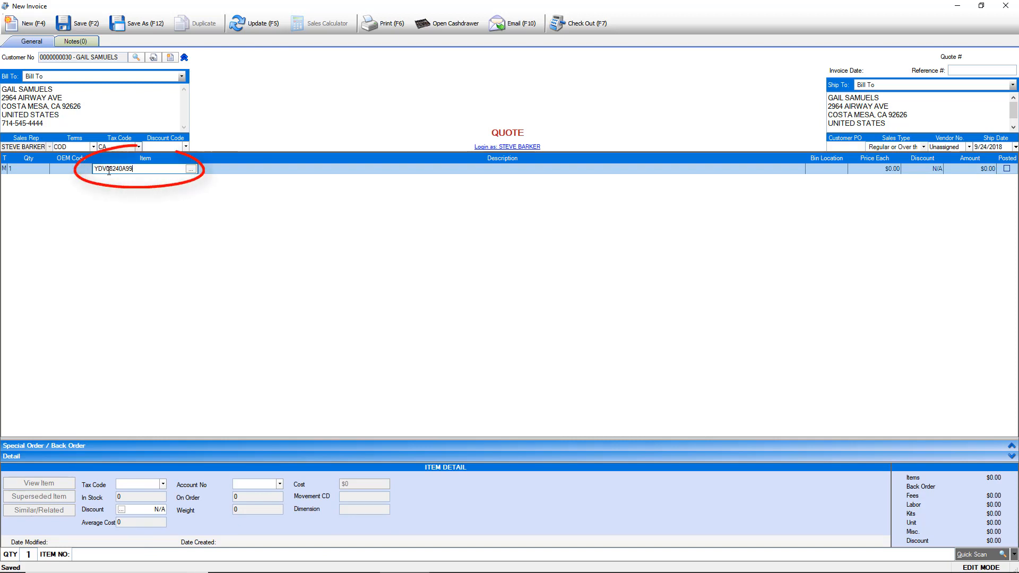
pyautogui.press('Return')
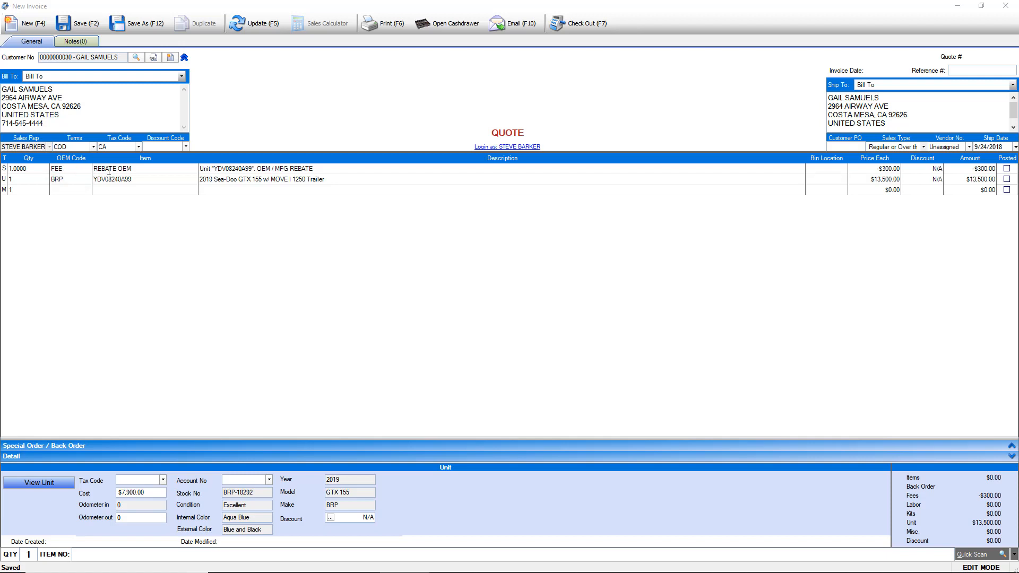
pyautogui.click(82, 23)
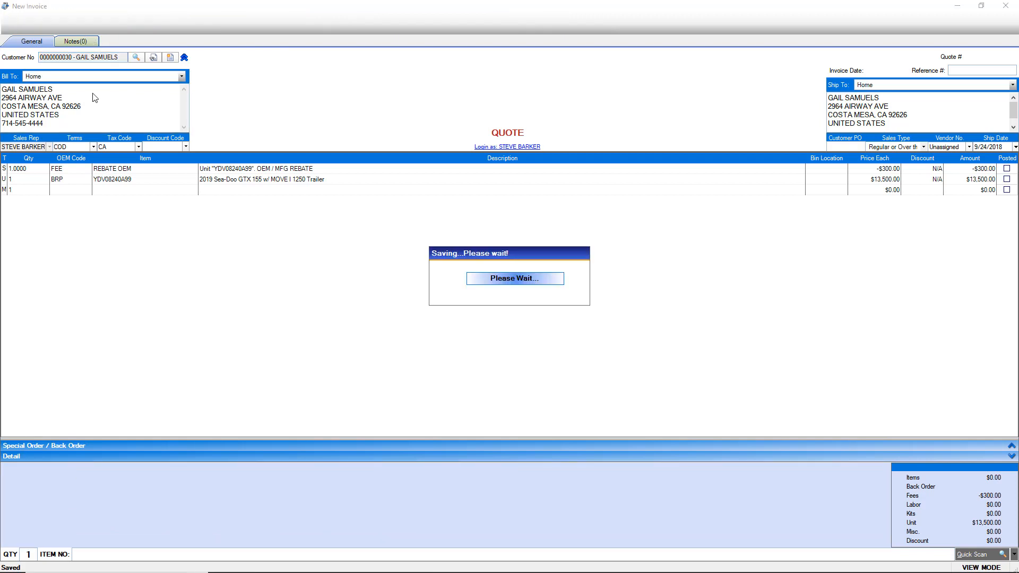
pyautogui.click(109, 190)
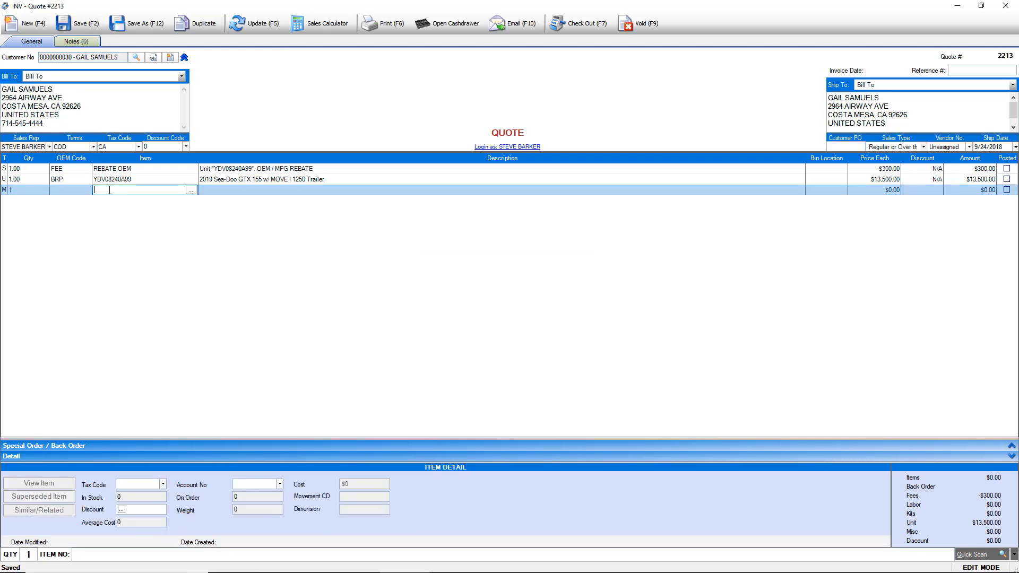
# - Add all 17 SALES fee items from inventory to the quote and save it
pyautogui.click(191, 190)
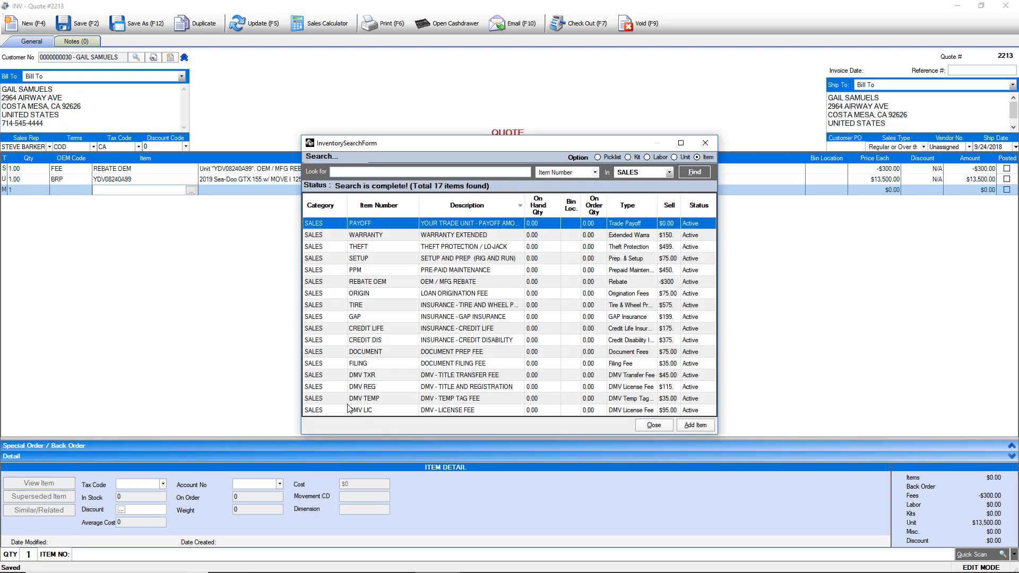
pyautogui.keyDown('shift'); pyautogui.click(334, 411); pyautogui.keyUp('shift')
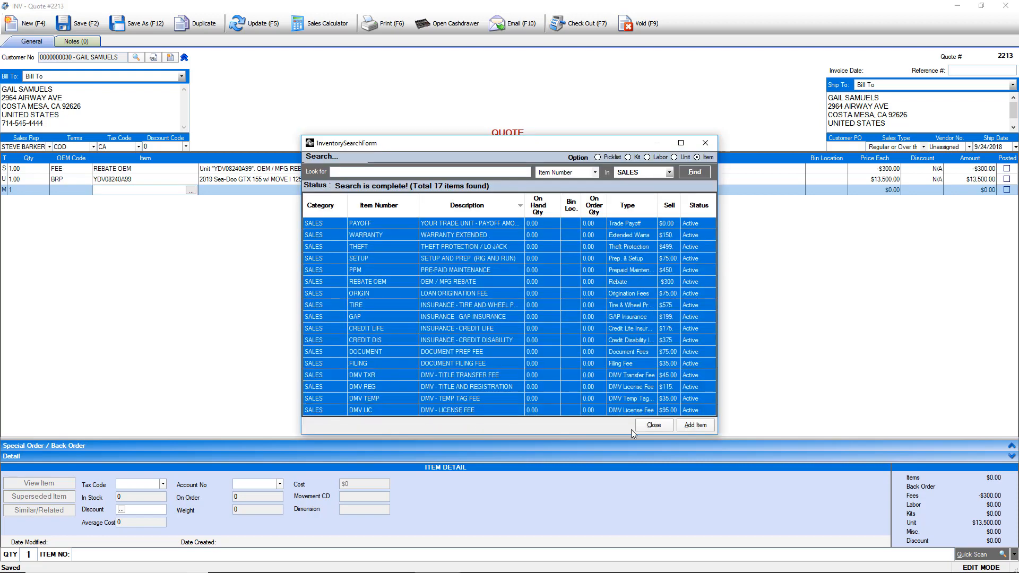
pyautogui.click(695, 426)
pyautogui.click(82, 24)
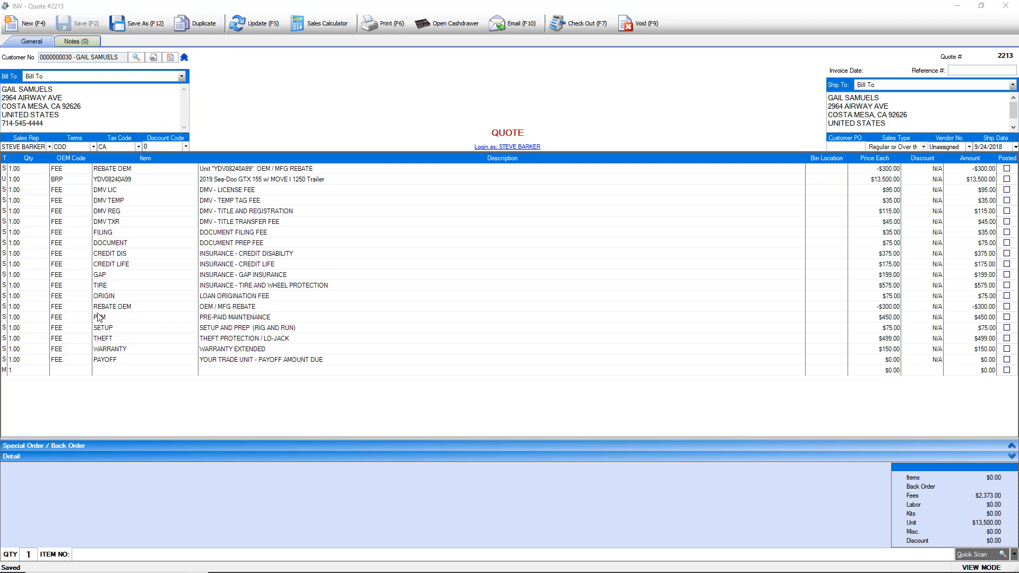
# - Remove the duplicate REBATE OEM line and the THEFT protection line from the quote
pyautogui.click(8, 310)
pyautogui.rightClick(9, 309)
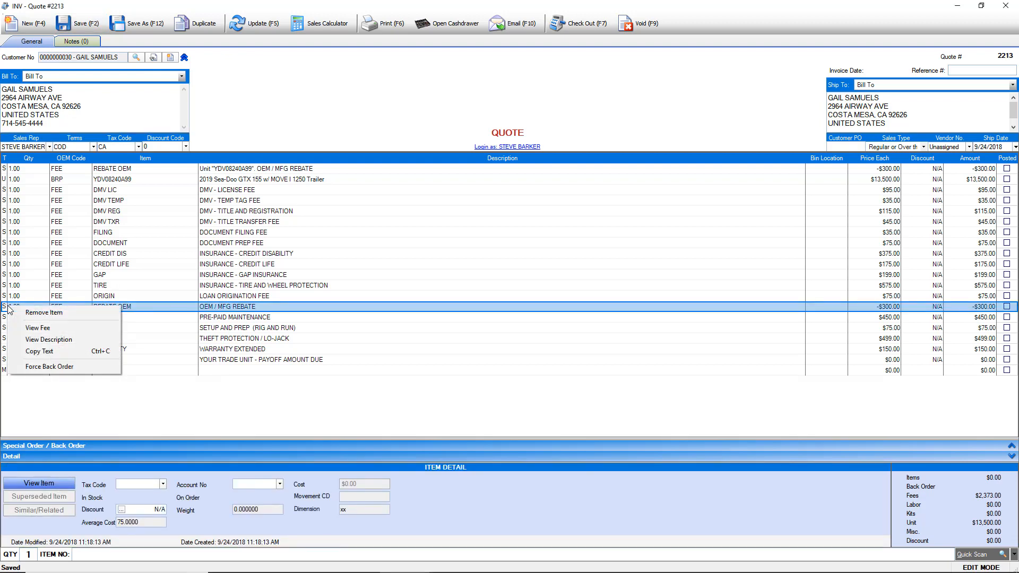
pyautogui.click(28, 313)
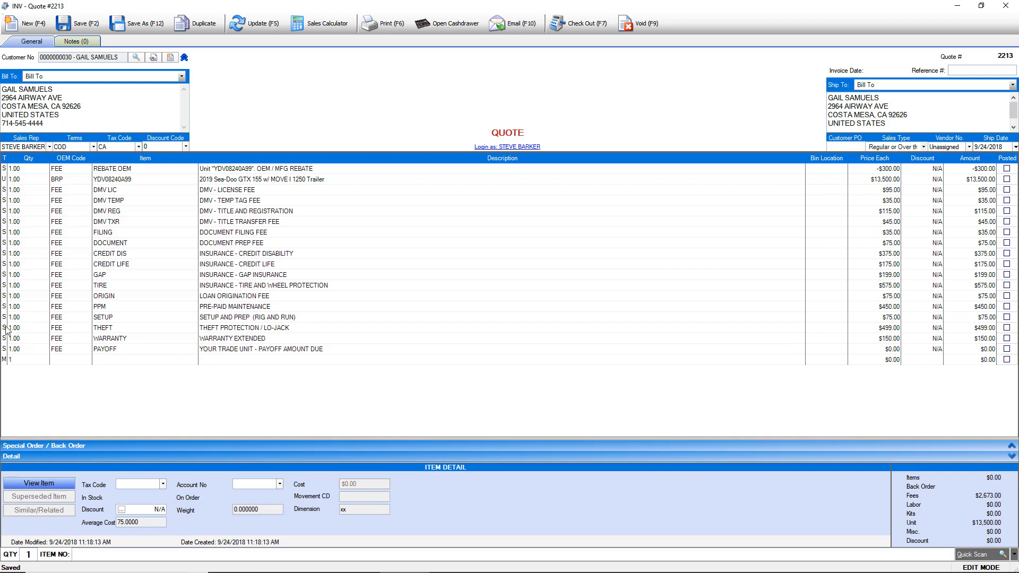
pyautogui.click(7, 329)
pyautogui.rightClick(7, 329)
pyautogui.click(24, 334)
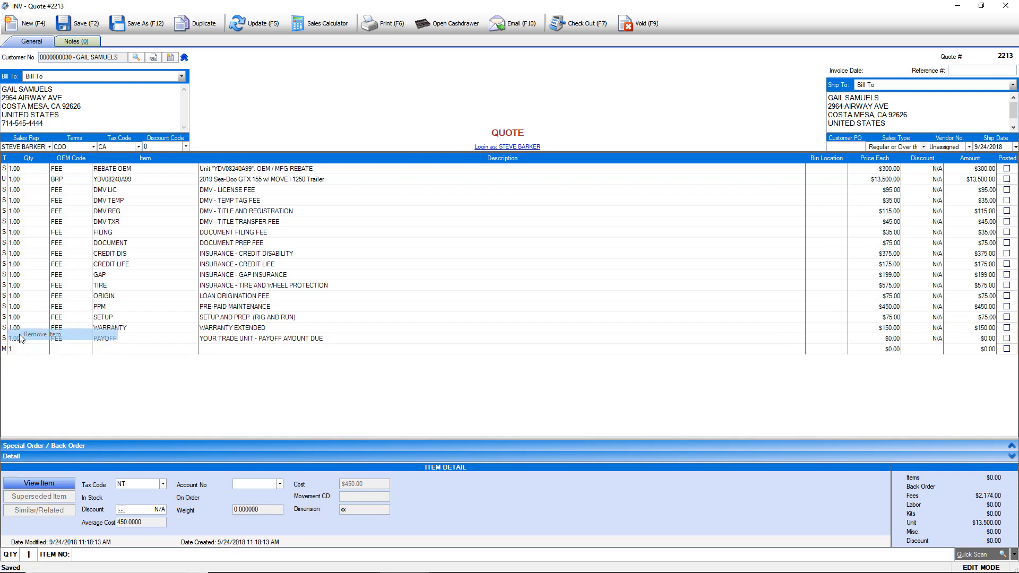
pyautogui.click(108, 351)
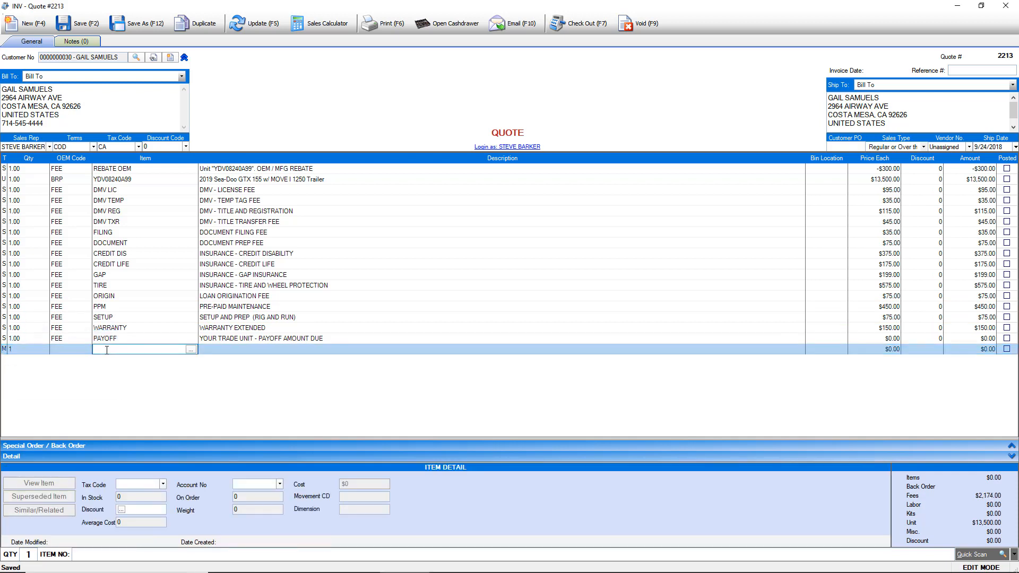
pyautogui.press('Return')
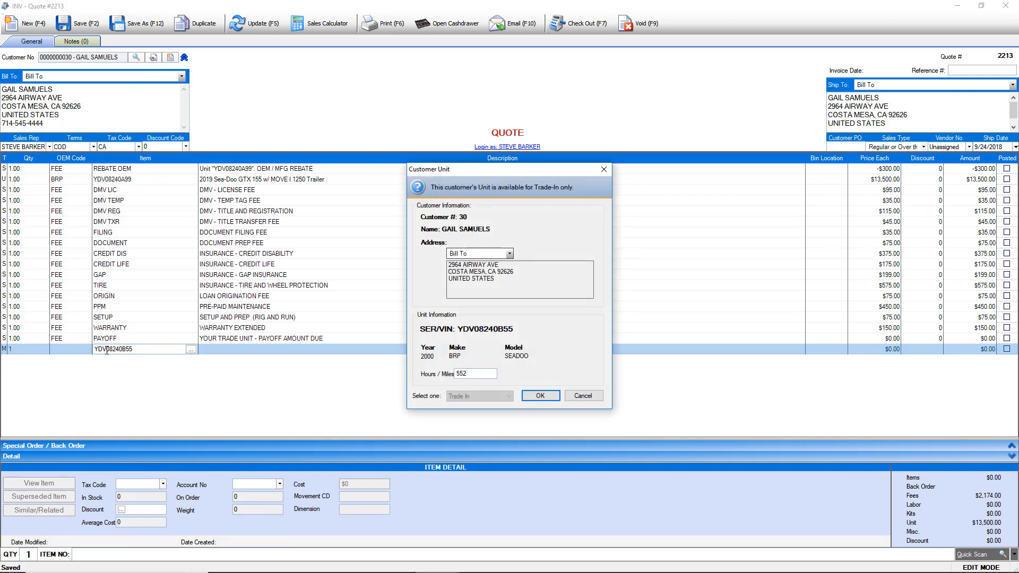
pyautogui.click(540, 397)
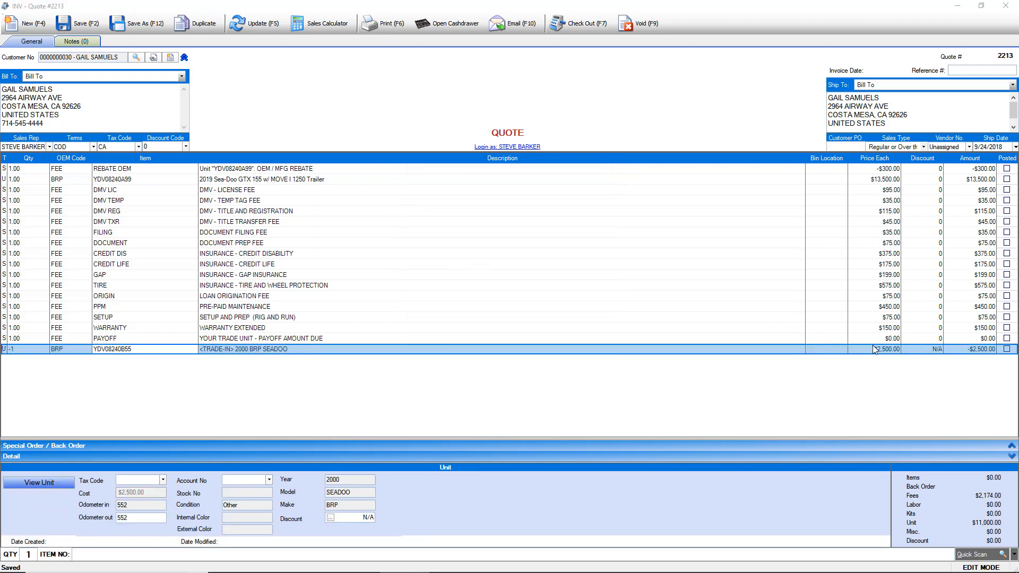
pyautogui.write('$2,000')
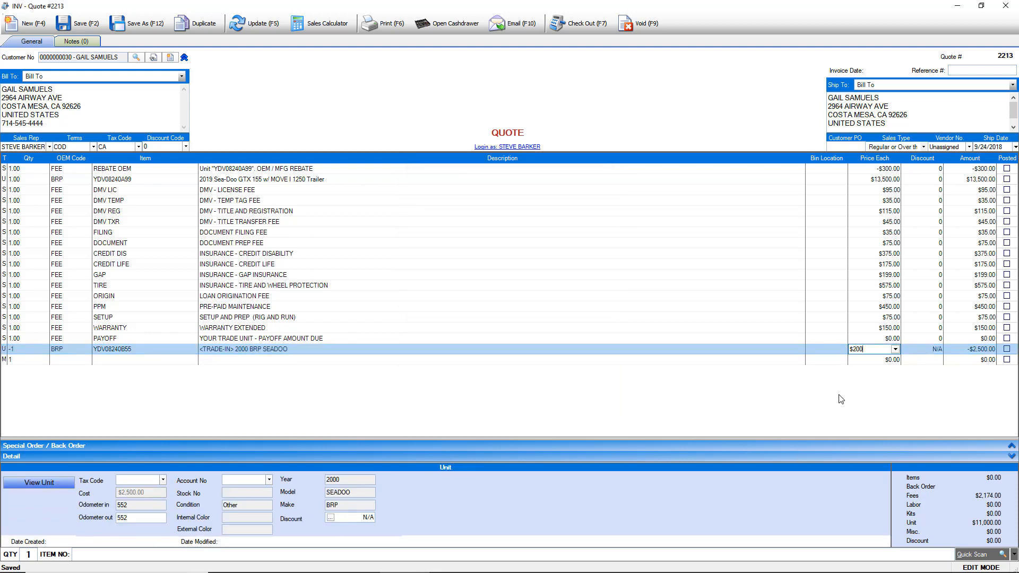
pyautogui.press('Return')
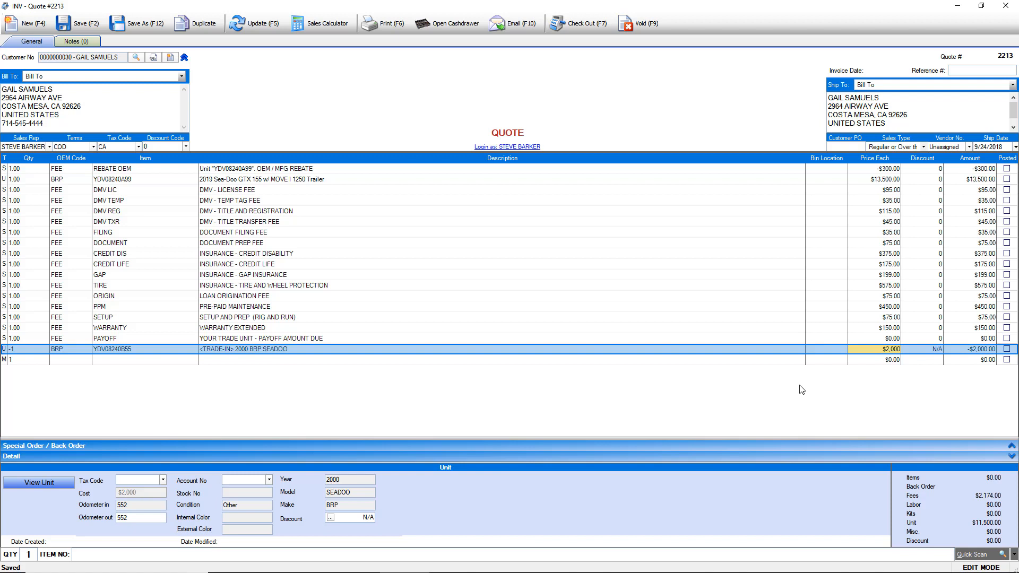
pyautogui.click(85, 22)
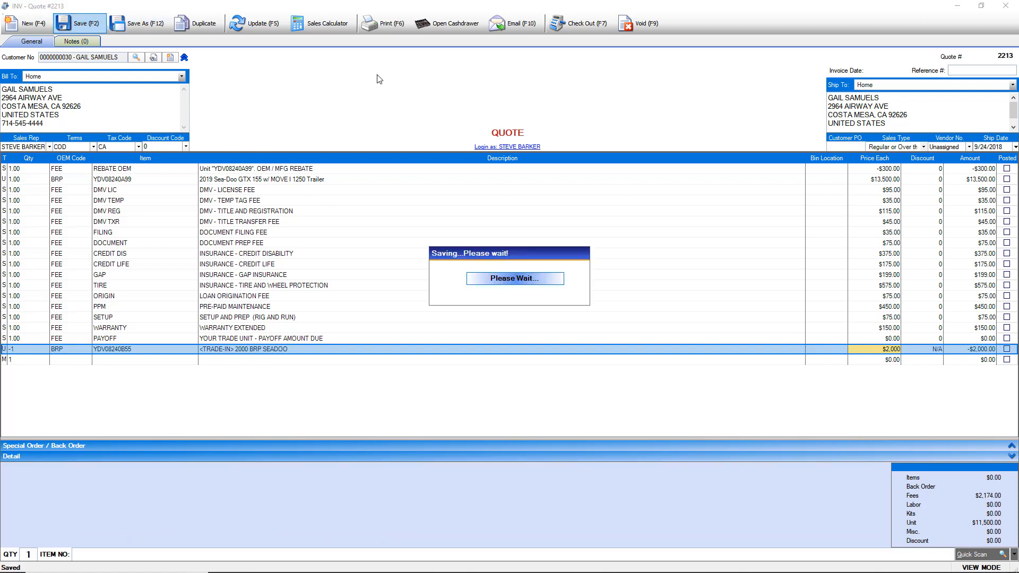
# - Set the PAYOFF line to $750, save, and begin checkout of the quote
pyautogui.click(6, 339)
pyautogui.click(897, 340)
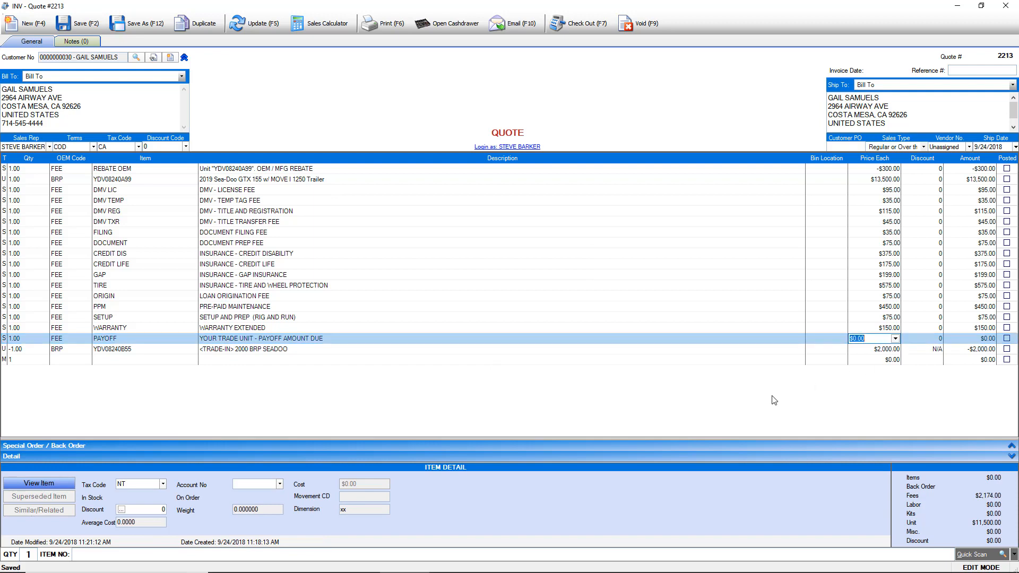
pyautogui.write('$750')
pyautogui.press('Return')
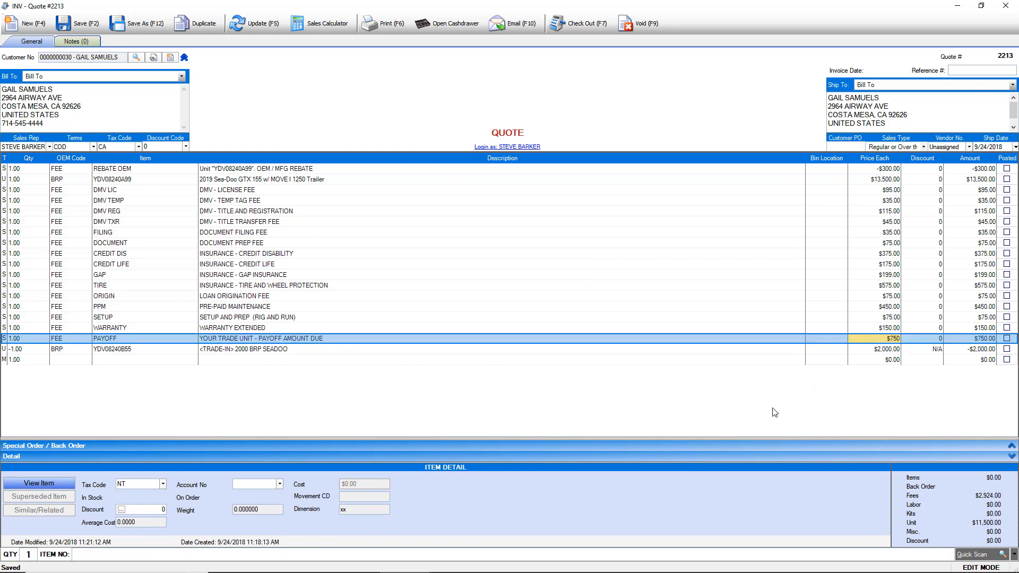
pyautogui.click(80, 28)
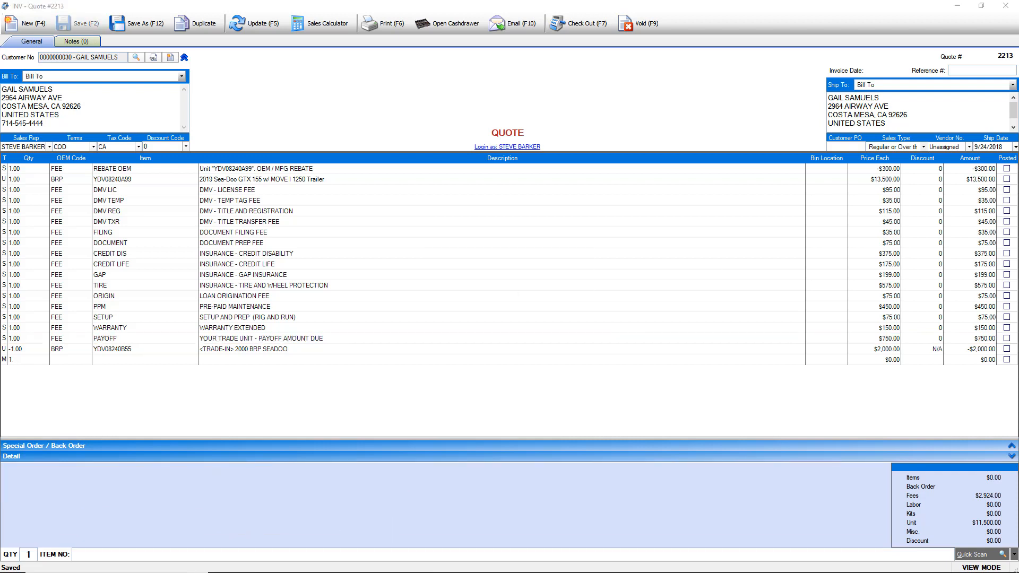
pyautogui.click(573, 21)
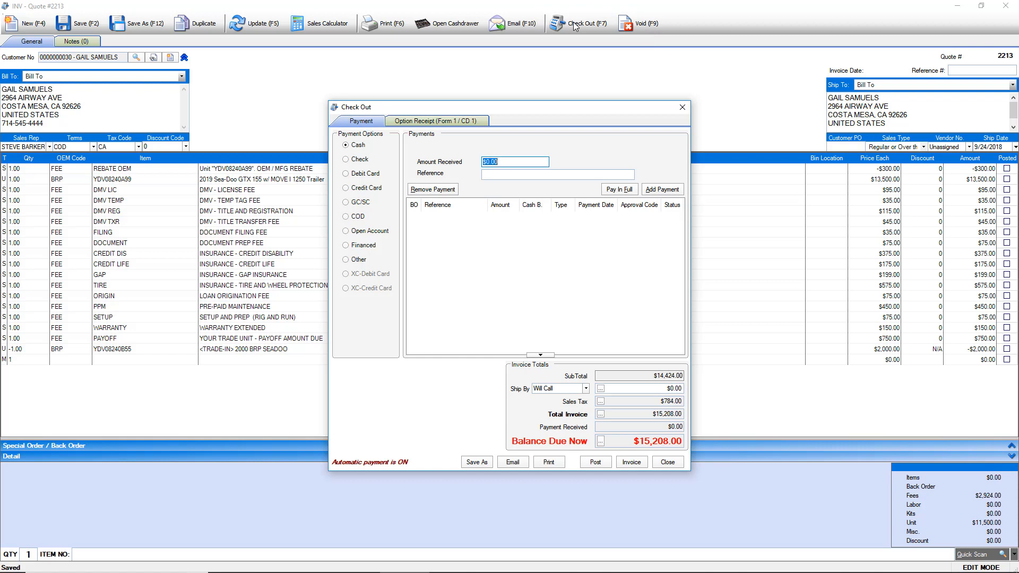
# - Add a $1,000 cash payment and post the sale as Invoice #2043
pyautogui.write('1000')
pyautogui.click(670, 192)
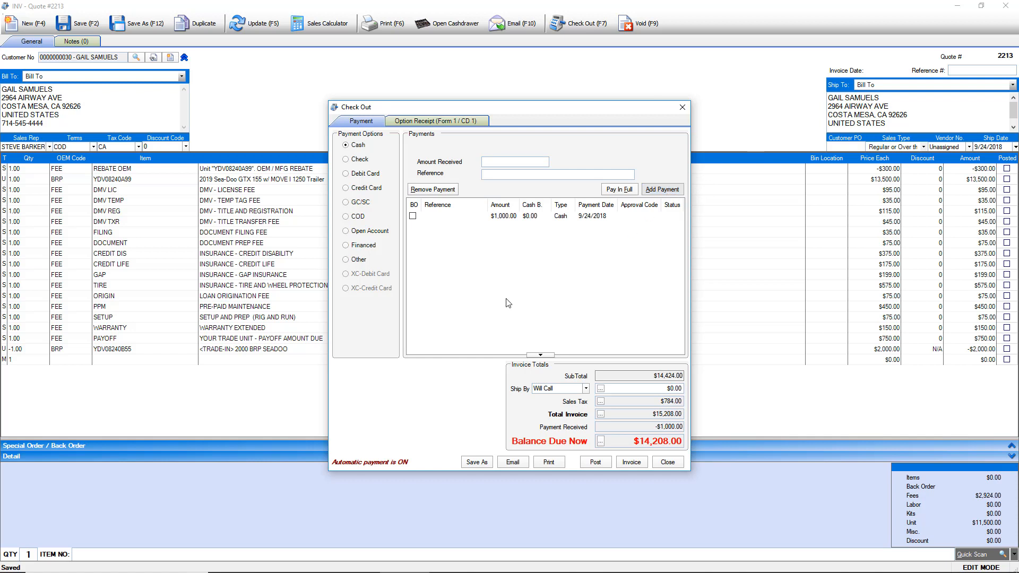
pyautogui.click(594, 463)
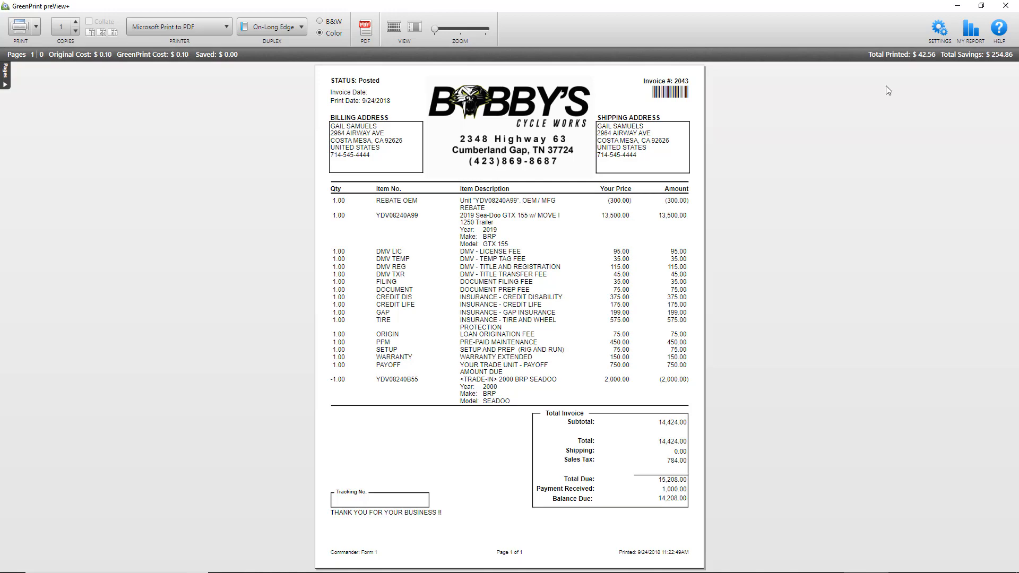
# - Zoom in and out on the Invoice #2043 preview, then close it and cancel printing
pyautogui.moveTo(435, 27); pyautogui.dragTo(443, 27)
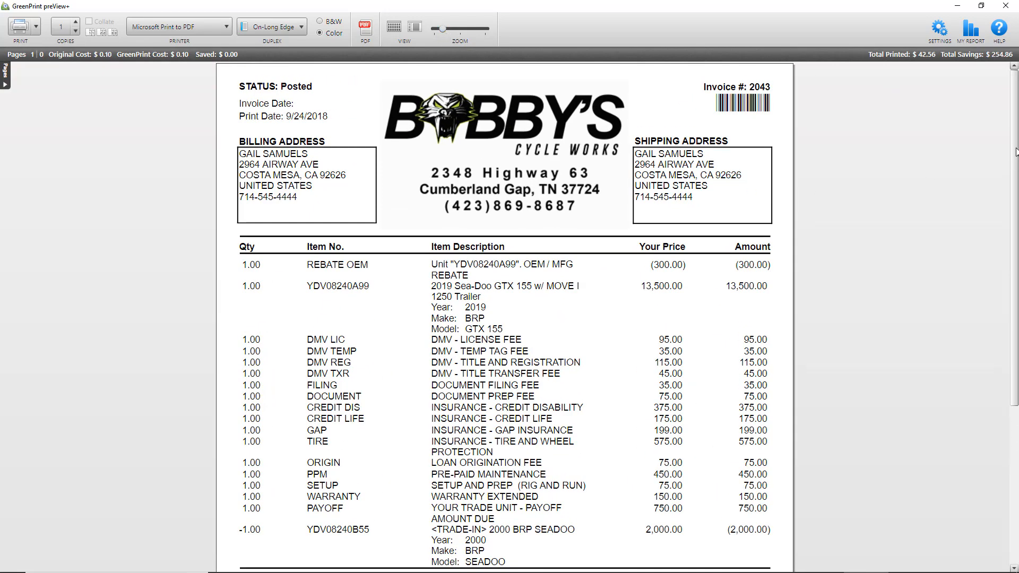
pyautogui.moveTo(1016, 154); pyautogui.dragTo(985, 144)
pyautogui.moveTo(444, 29); pyautogui.dragTo(436, 29)
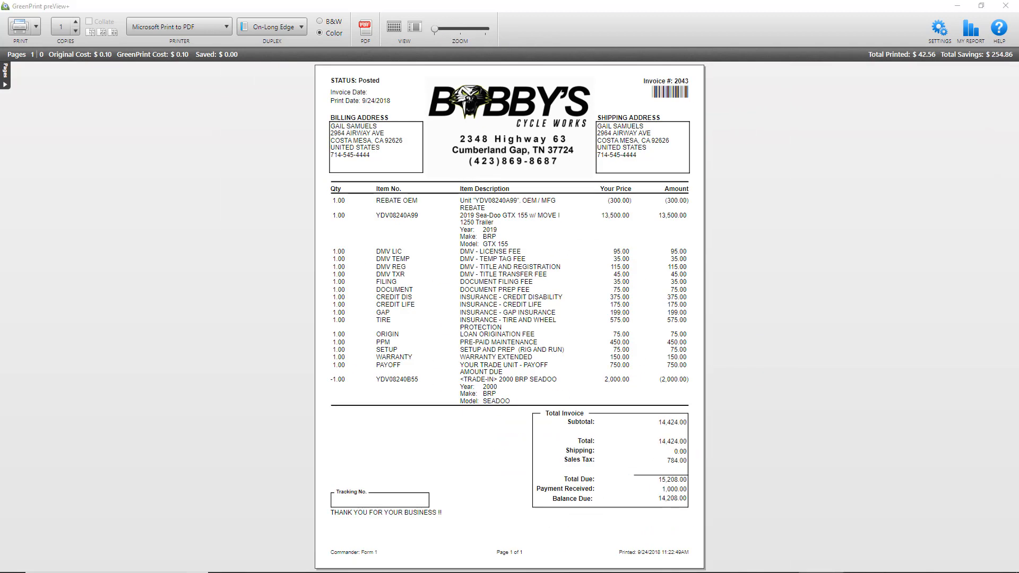
pyautogui.click(1007, 6)
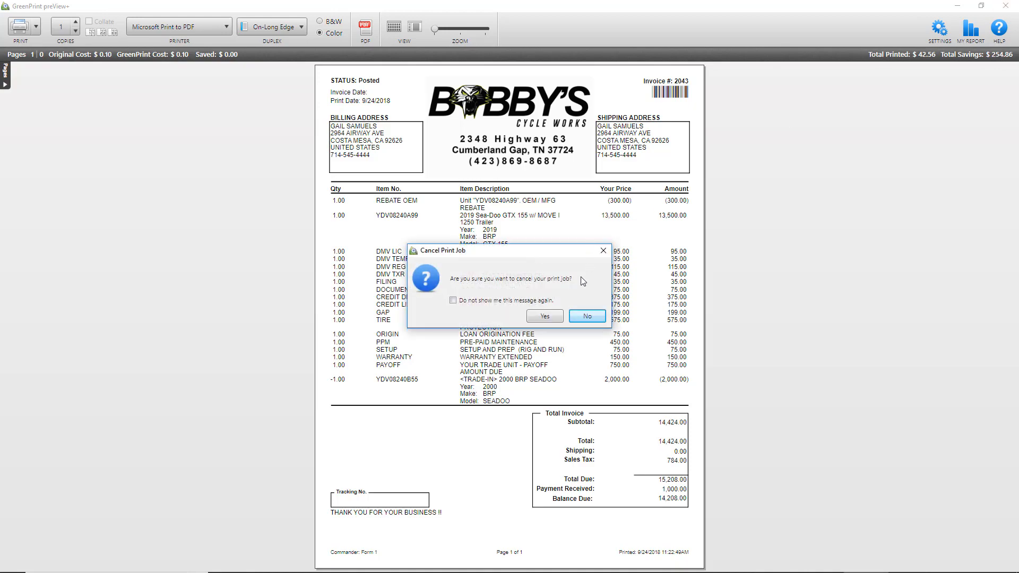
pyautogui.click(545, 317)
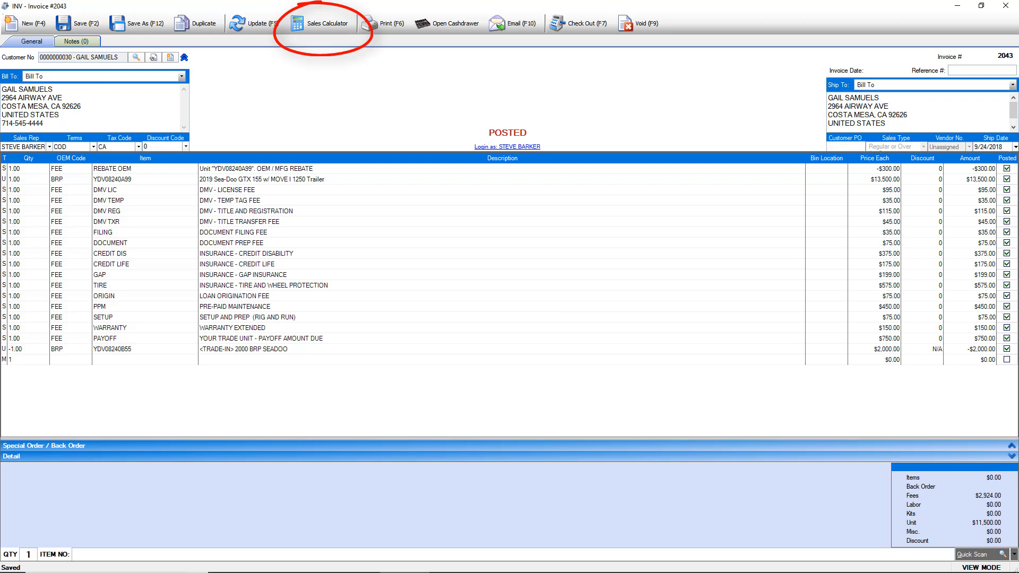
# - Open the Sales Calculator for Invoice #2043, change the term to 48 months, and view vendors
pyautogui.click(321, 27)
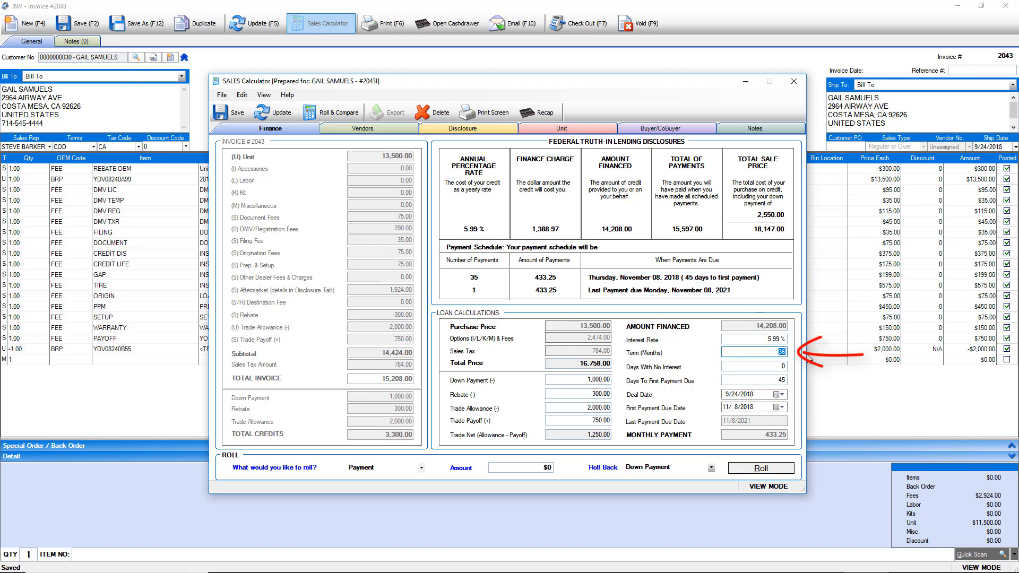
pyautogui.doubleClick(776, 352)
pyautogui.write('48')
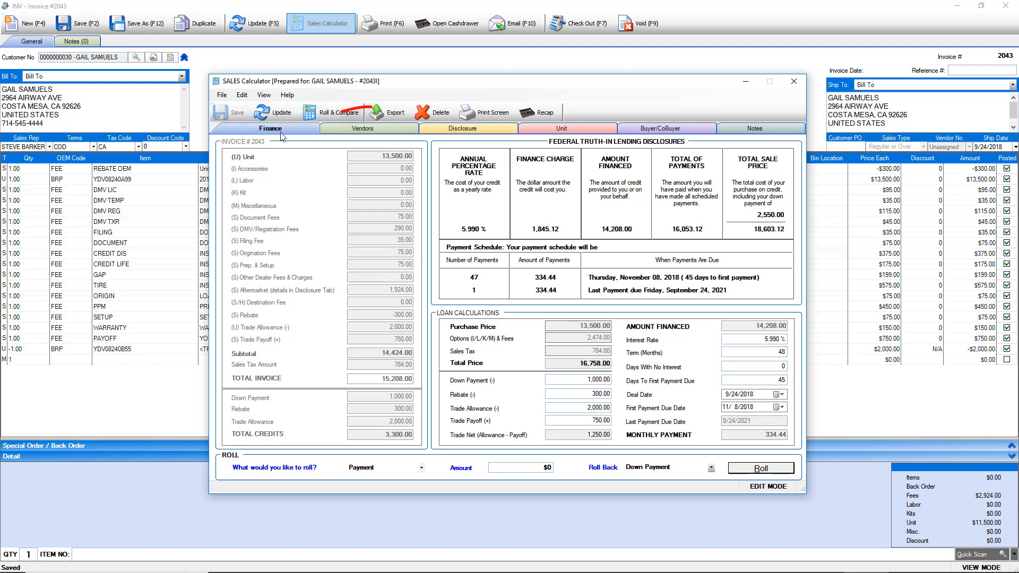
pyautogui.click(359, 133)
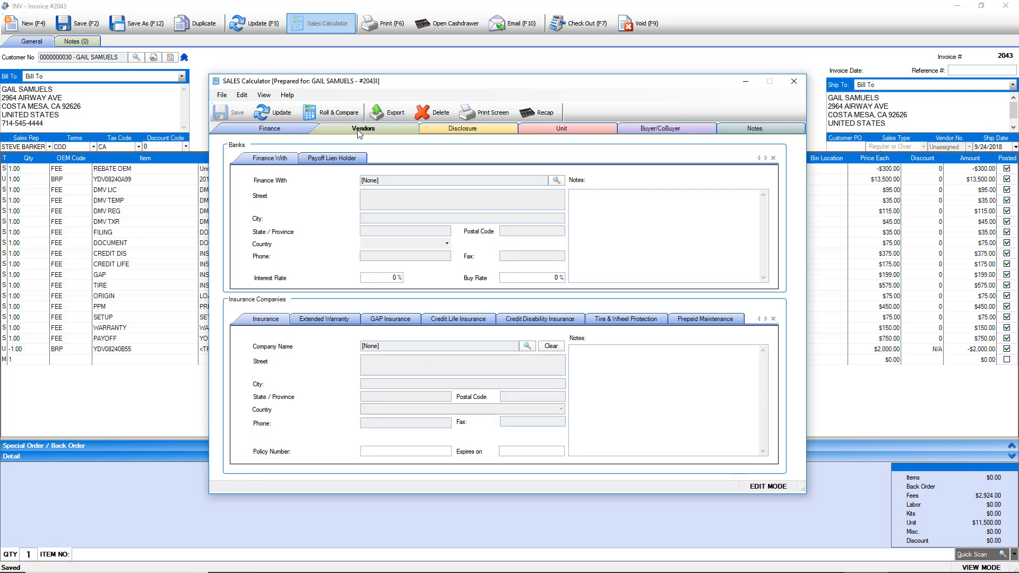
# - Set YAMAHA MOTORCORP, USA as the deal's lender and save the Sales Calculator
pyautogui.click(556, 181)
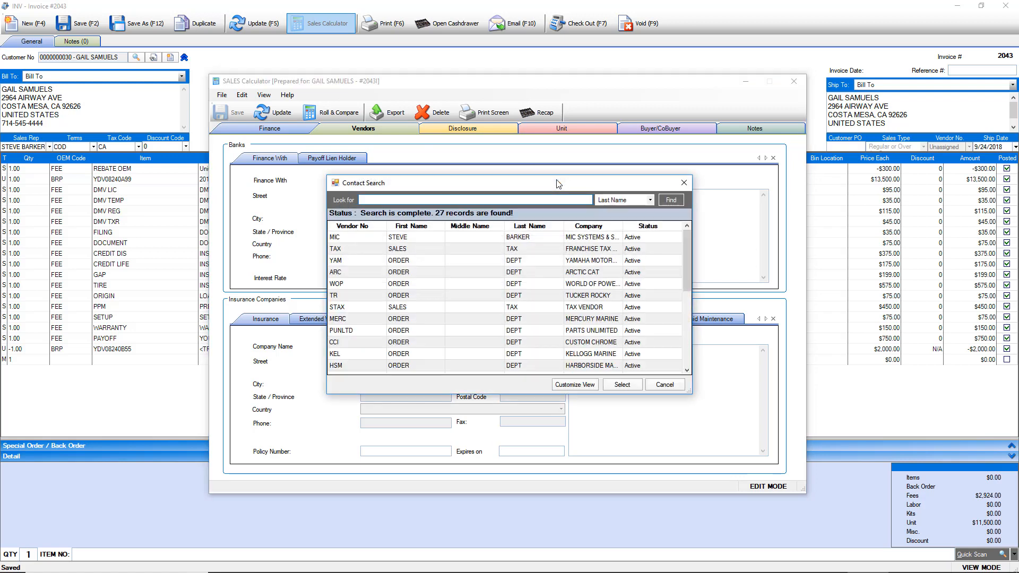
pyautogui.click(575, 260)
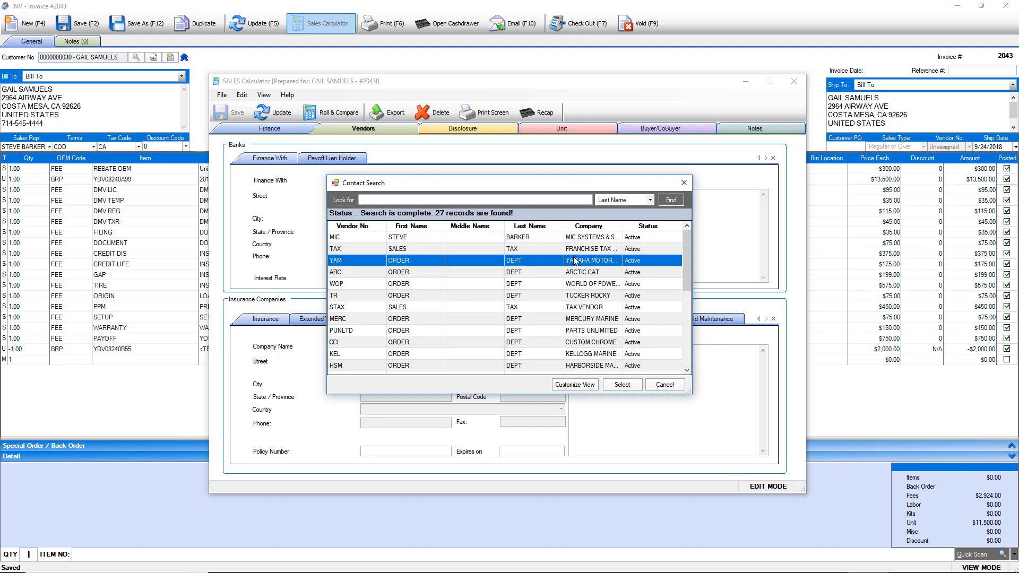
pyautogui.click(622, 386)
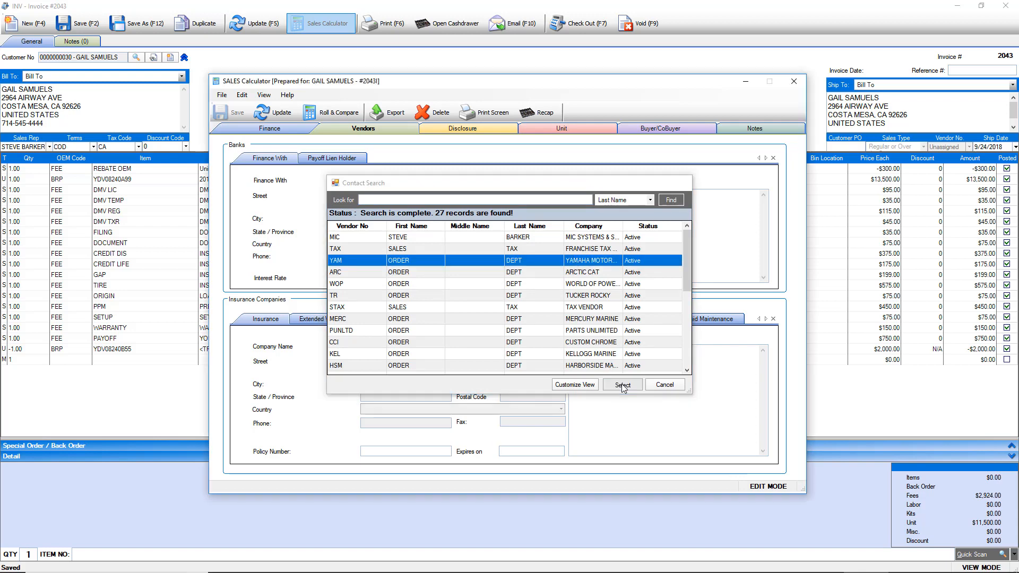
pyautogui.click(587, 334)
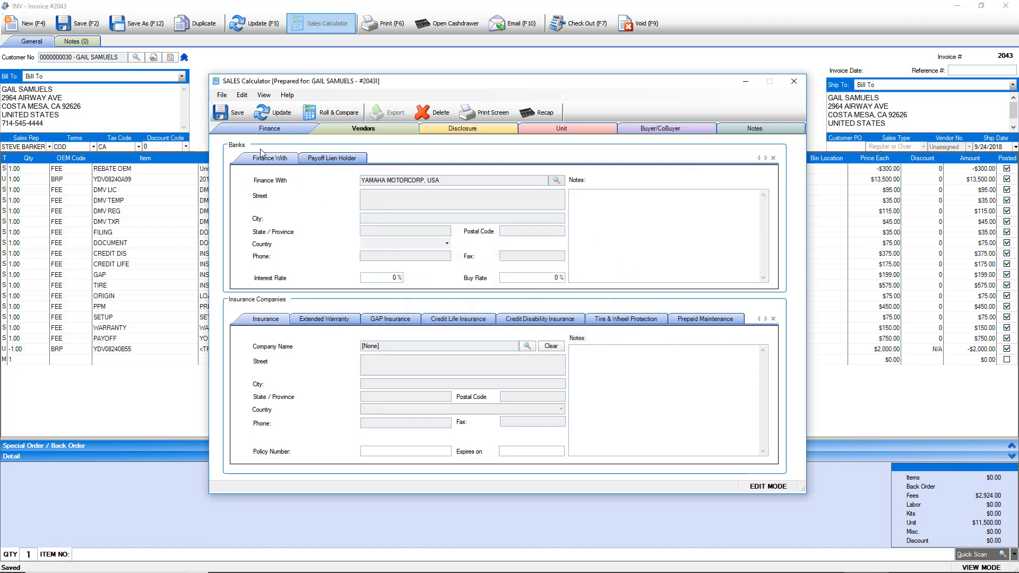
pyautogui.click(236, 113)
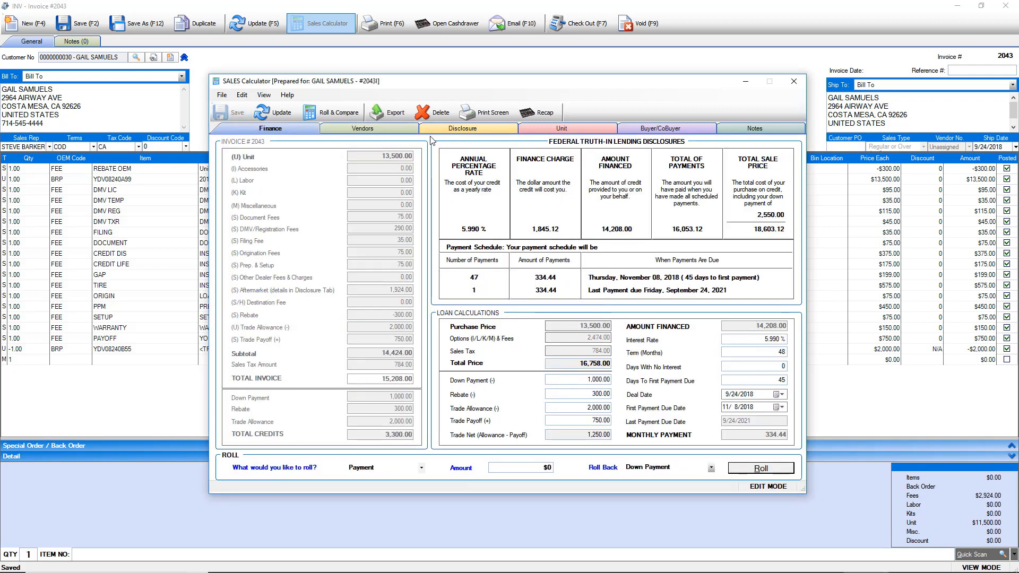
# - Review the deal's Disclosure, Unit and Buyer/CoBuyer details
pyautogui.click(469, 132)
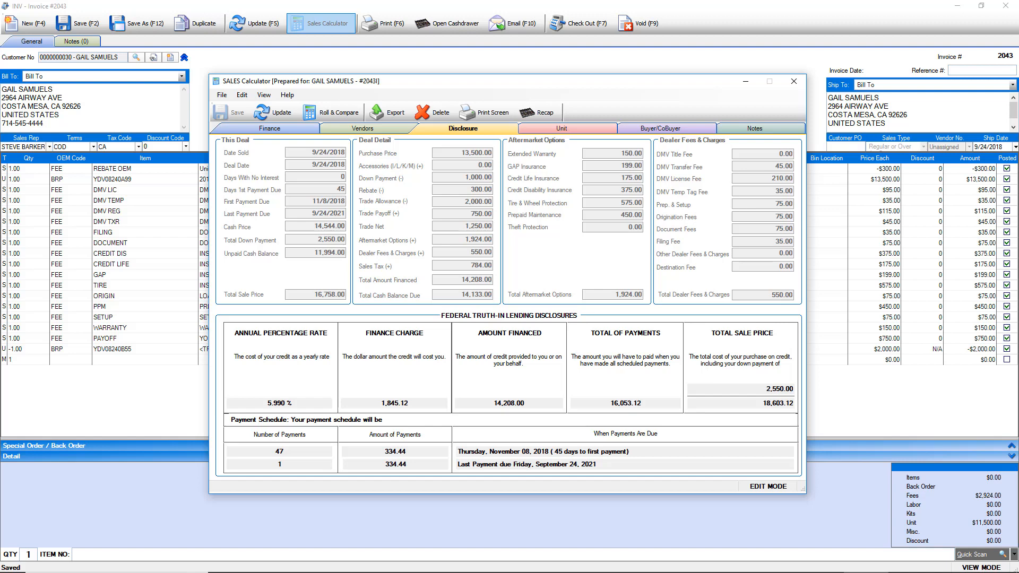
pyautogui.click(562, 130)
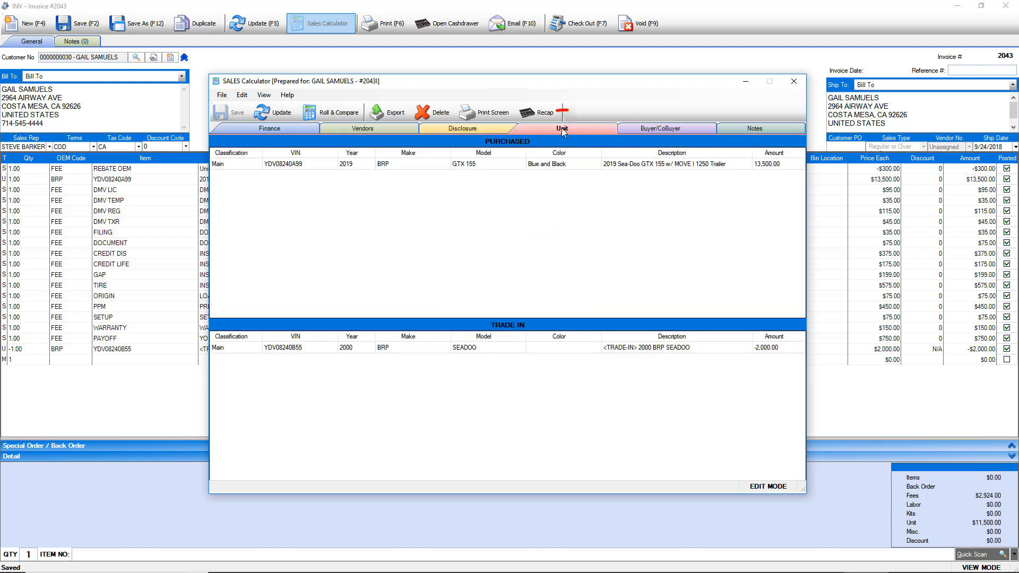
pyautogui.click(666, 128)
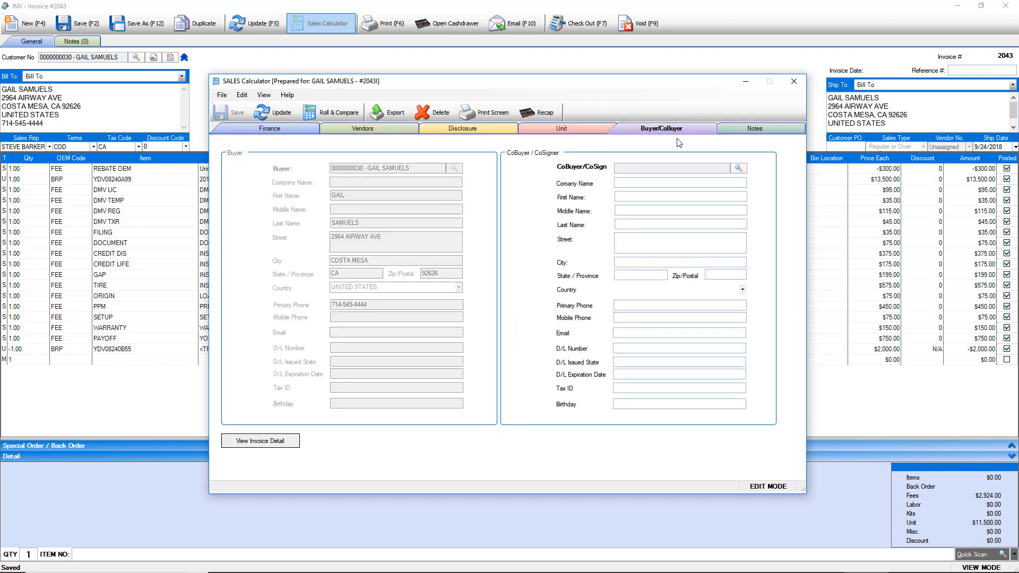
# - Add a co-buyer chosen from contacts, check the Notes, and return to Finance
pyautogui.click(738, 169)
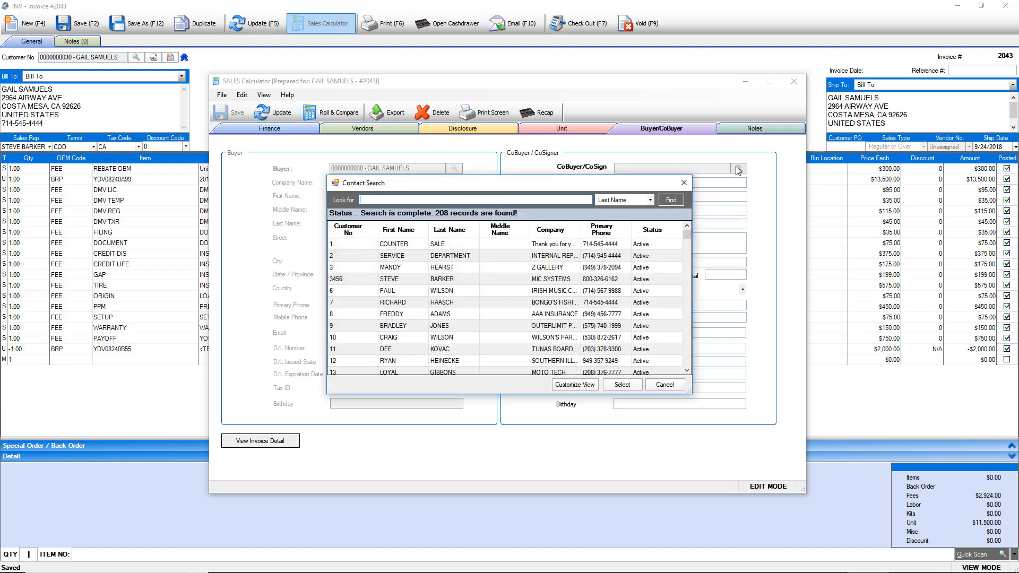
pyautogui.click(445, 280)
pyautogui.click(622, 386)
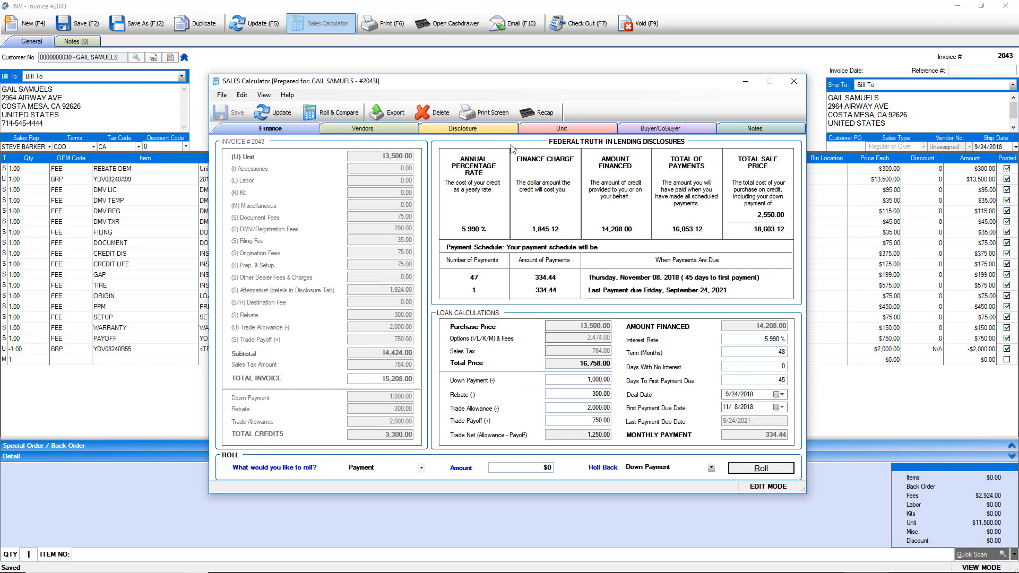
pyautogui.click(748, 133)
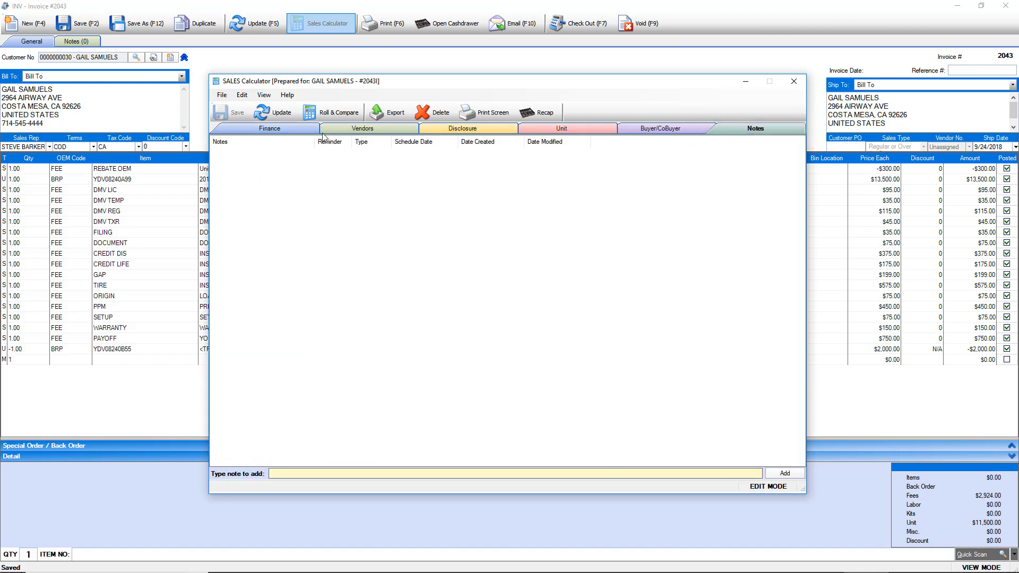
pyautogui.click(270, 129)
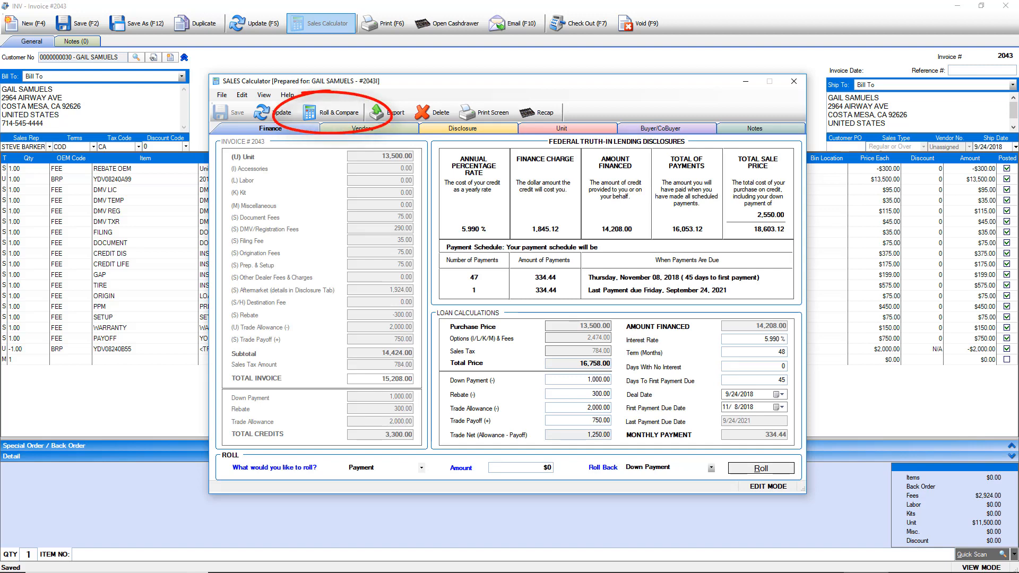
pyautogui.click(332, 115)
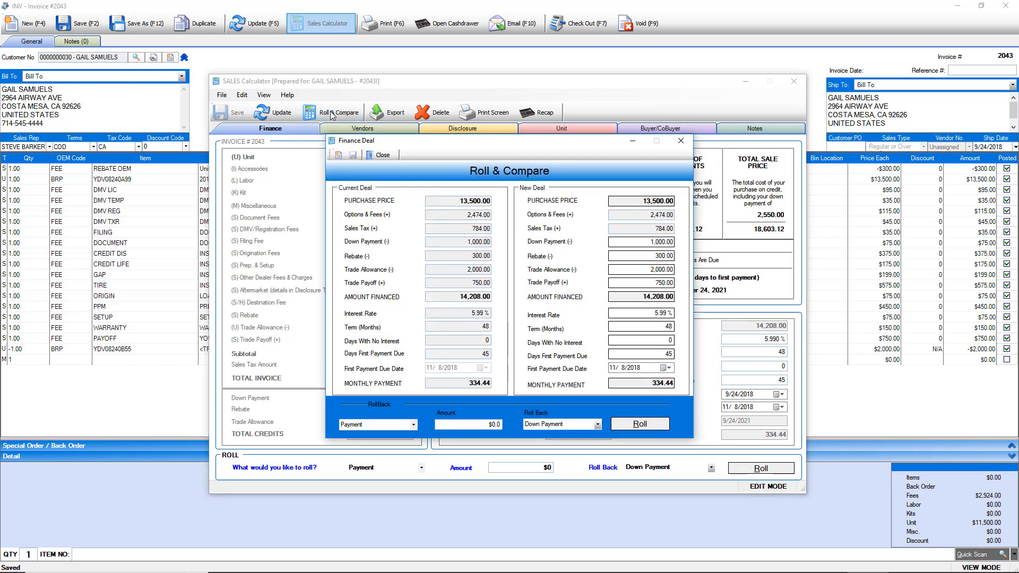
pyautogui.moveTo(662, 327); pyautogui.dragTo(686, 327)
pyautogui.write('60')
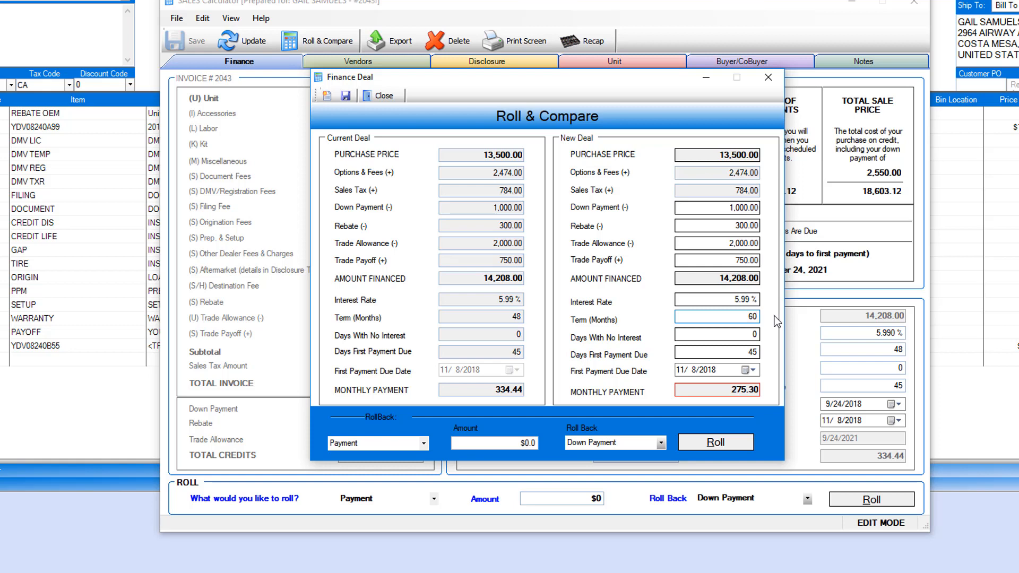
pyautogui.click(528, 443)
pyautogui.write('250')
pyautogui.click(704, 445)
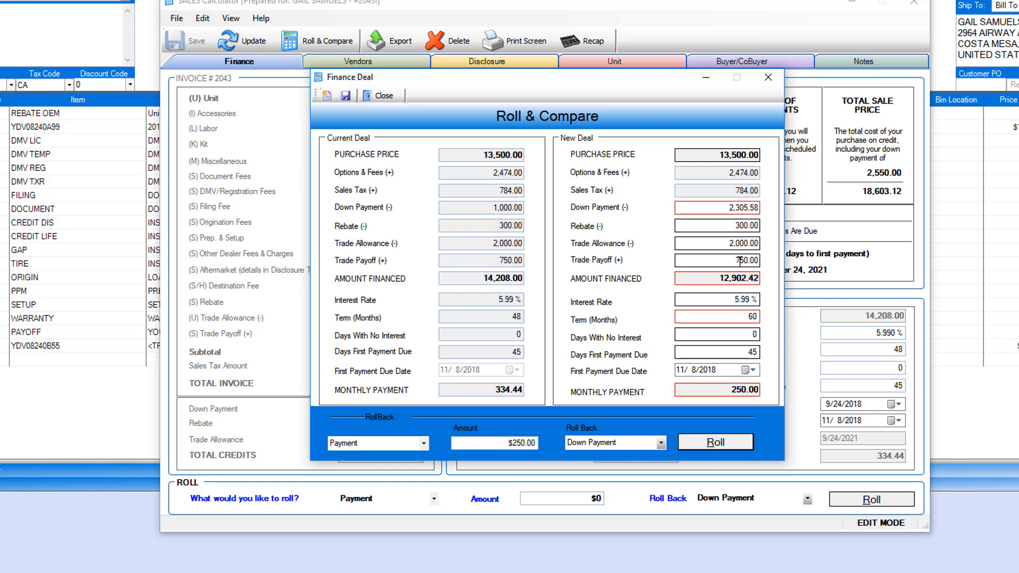
pyautogui.moveTo(730, 207); pyautogui.dragTo(762, 208)
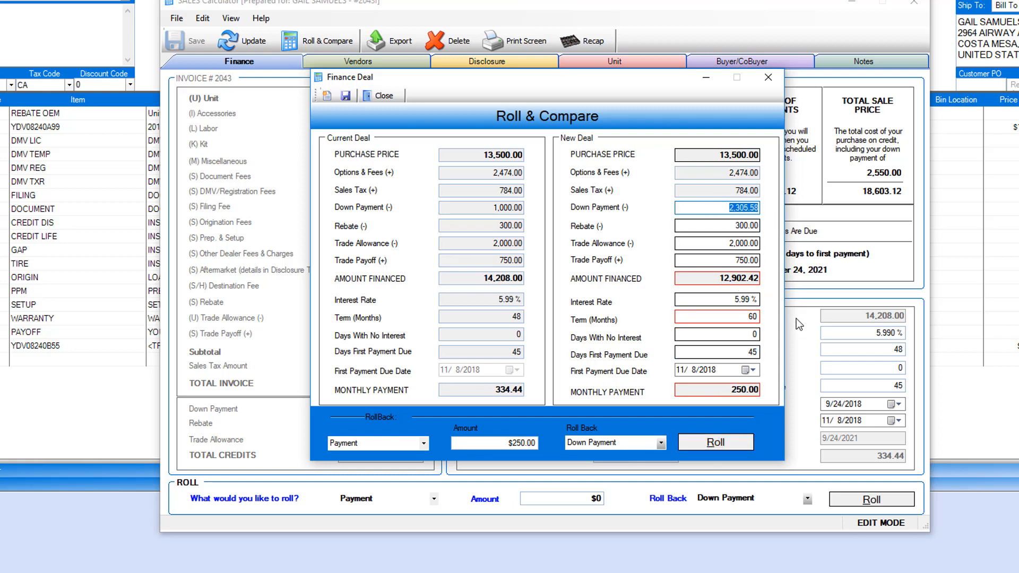
pyautogui.click(768, 77)
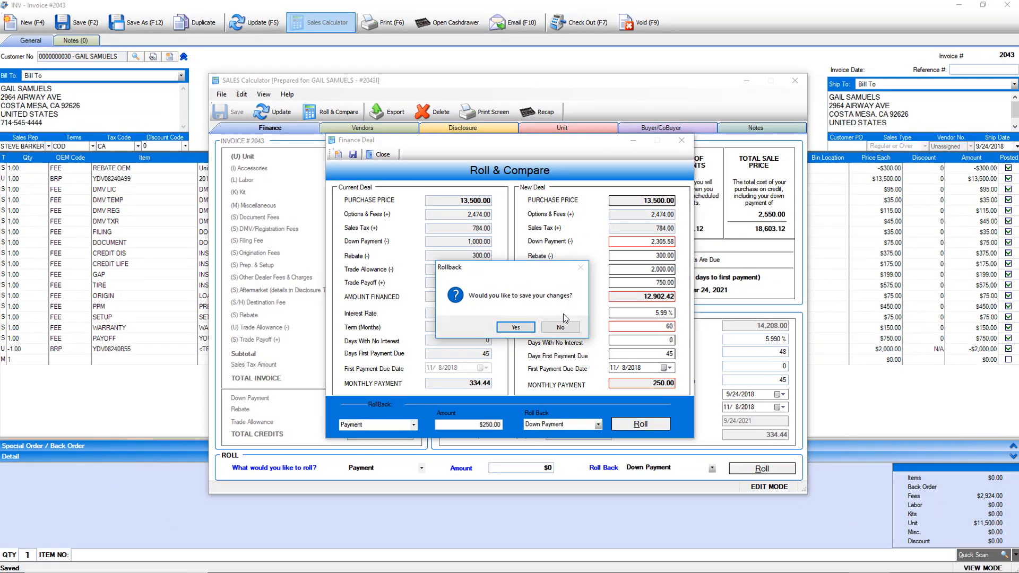
pyautogui.click(561, 326)
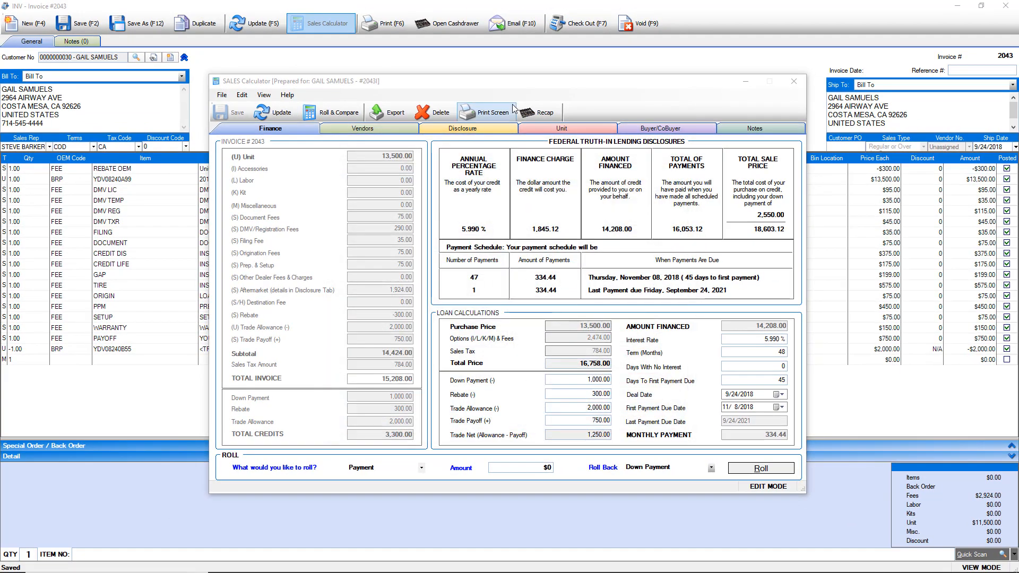
# - Check back-end and front-end profit in Deal Recap, export the sale data, and close the calculator
pyautogui.click(538, 116)
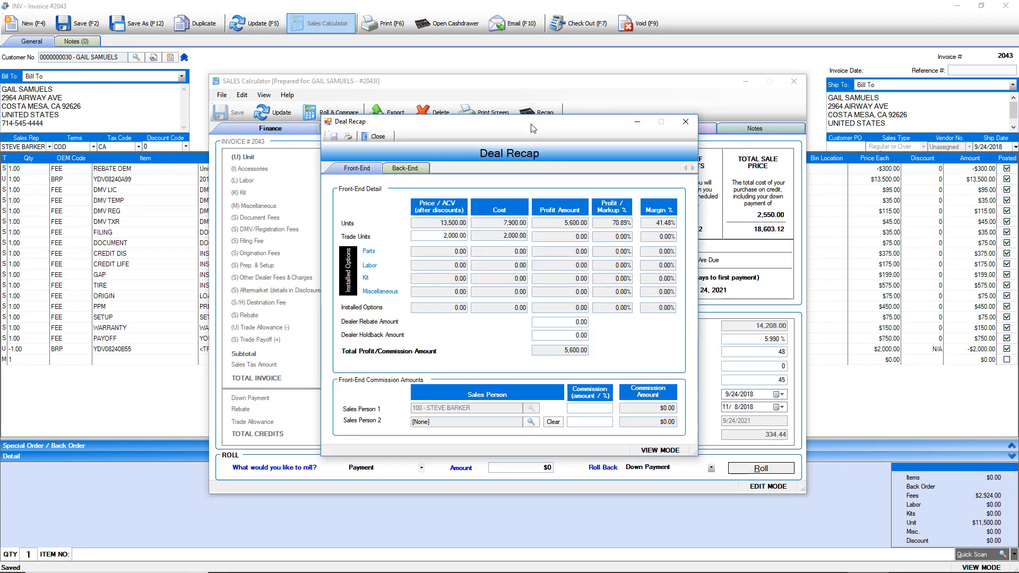
pyautogui.click(420, 170)
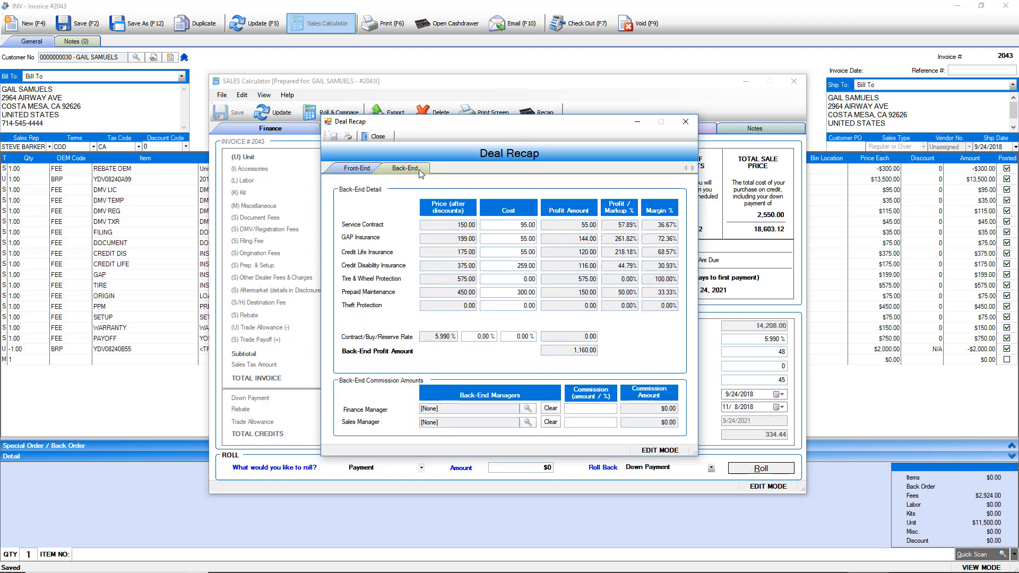
pyautogui.click(353, 171)
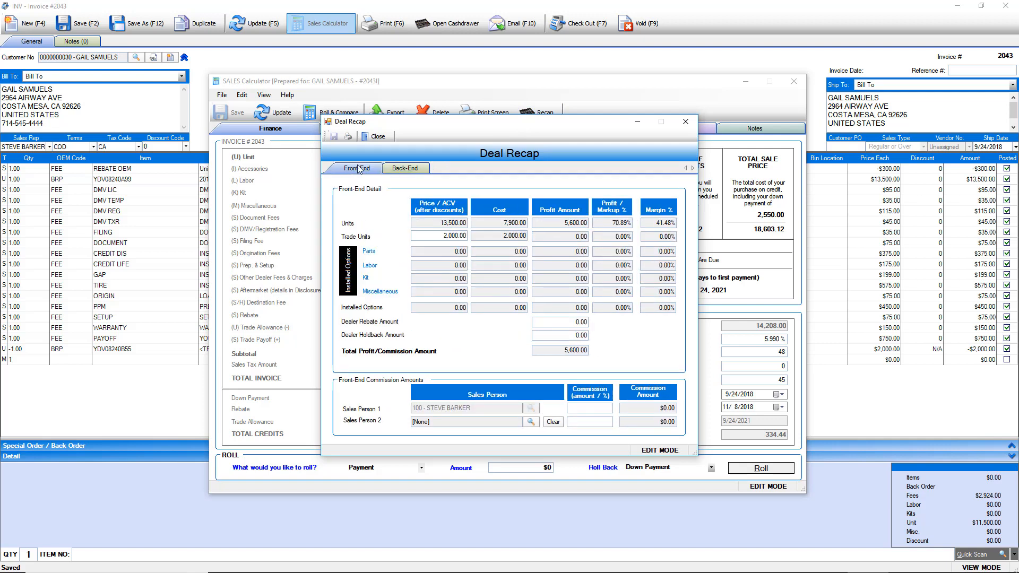
pyautogui.click(378, 137)
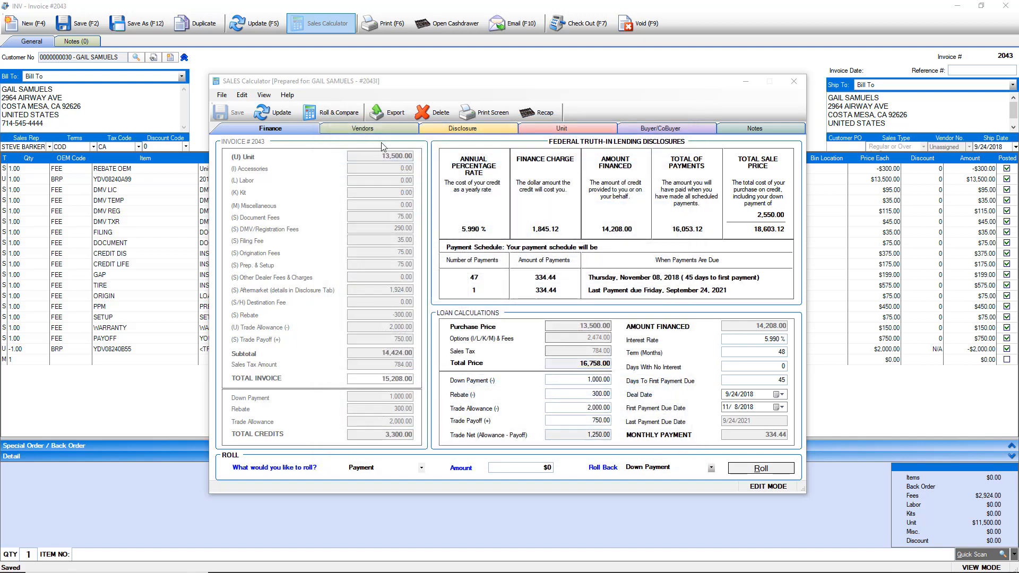
pyautogui.click(394, 118)
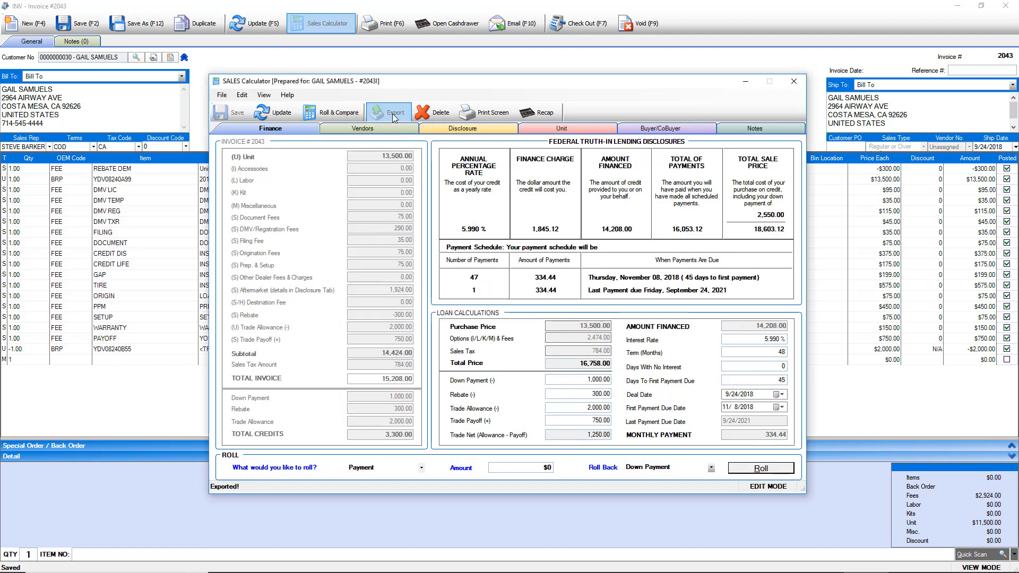
pyautogui.click(794, 83)
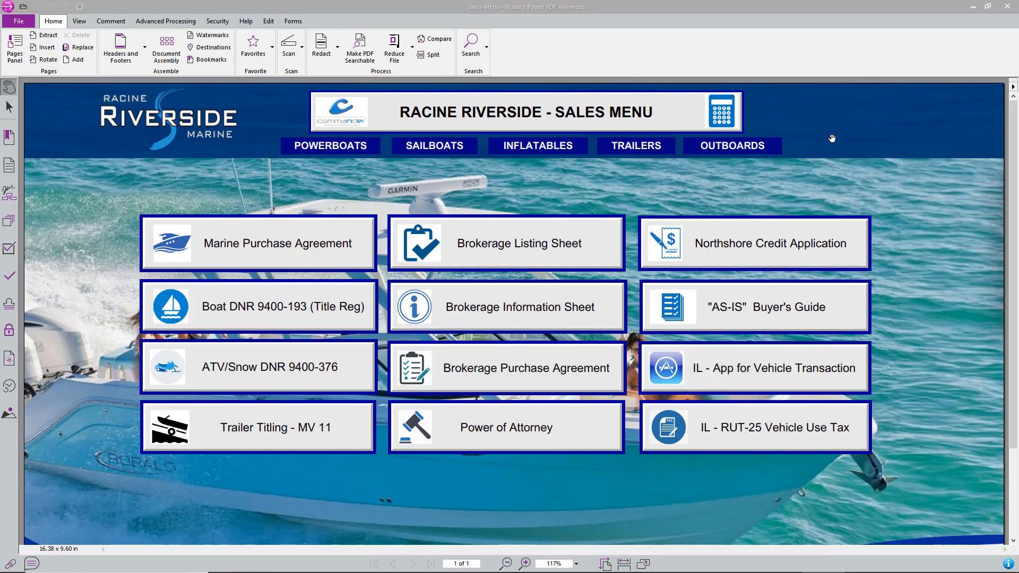
# - Open the Marine Purchase Agreement, import the exported sale data into it, and scroll through the filled form
pyautogui.click(266, 248)
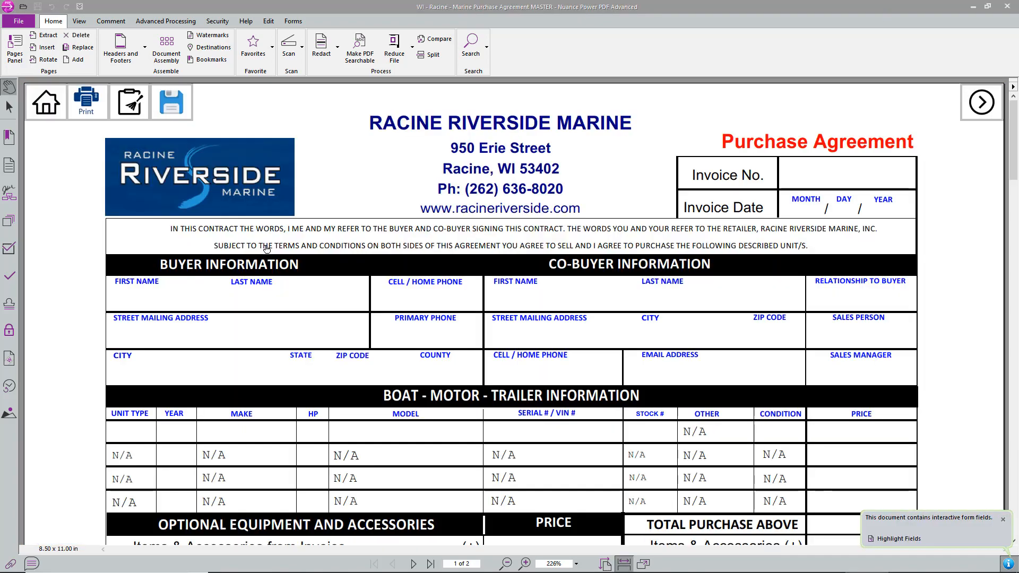
pyautogui.click(293, 21)
pyautogui.click(485, 63)
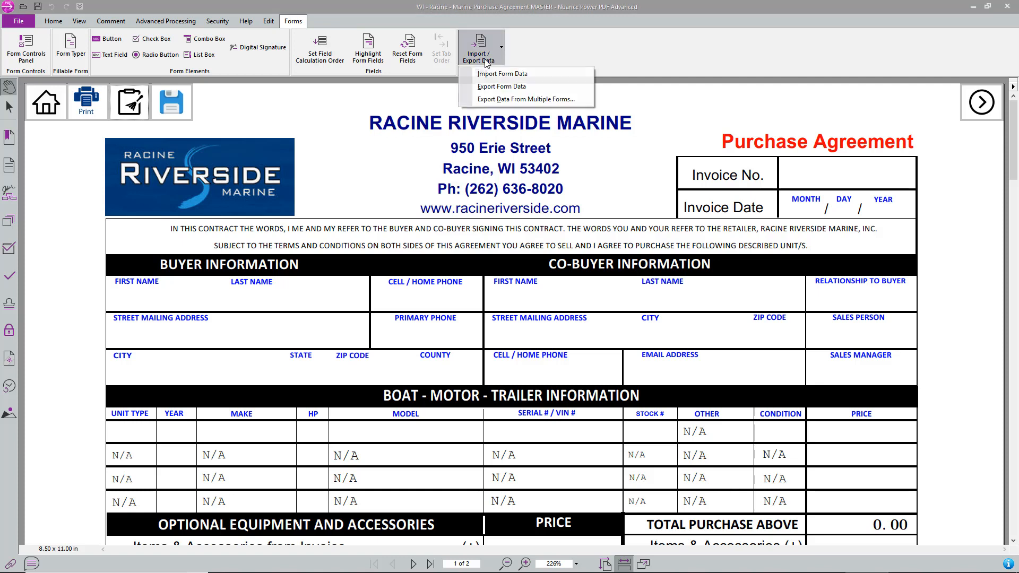
pyautogui.click(488, 74)
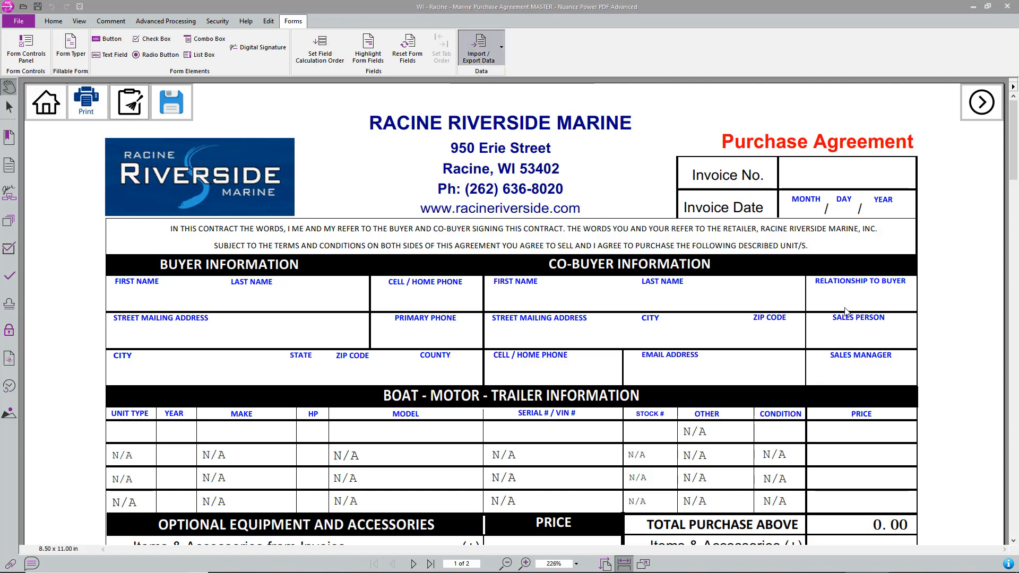
pyautogui.scroll(-1, 454, 212)
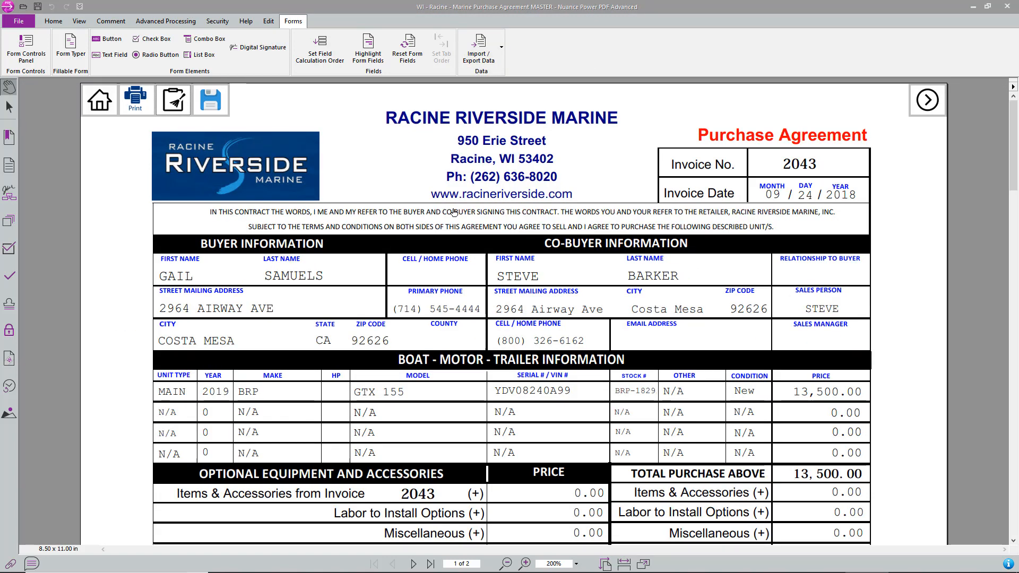
pyautogui.scroll(-1, 454, 212)
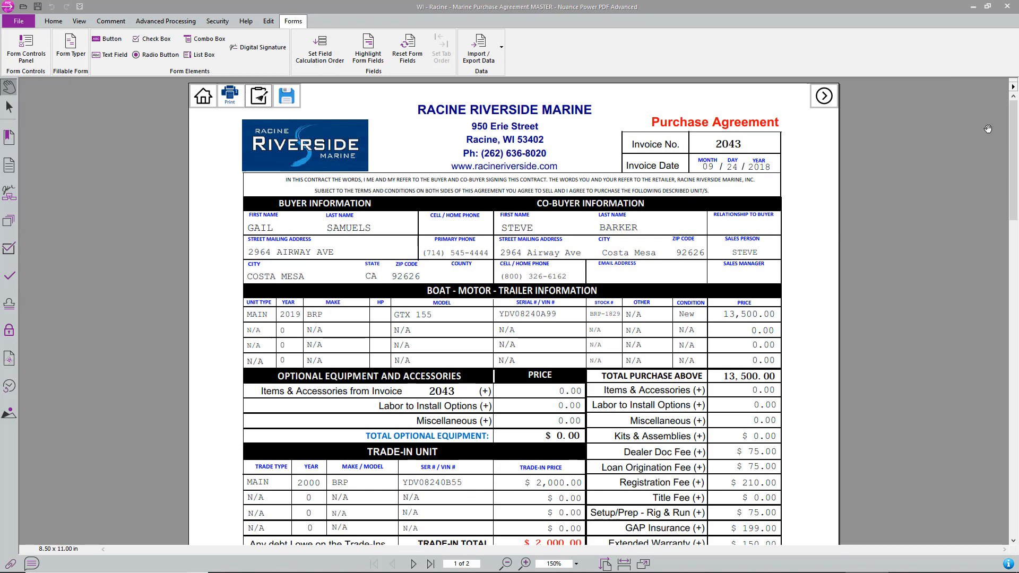
pyautogui.moveTo(1013, 153); pyautogui.dragTo(1017, 241)
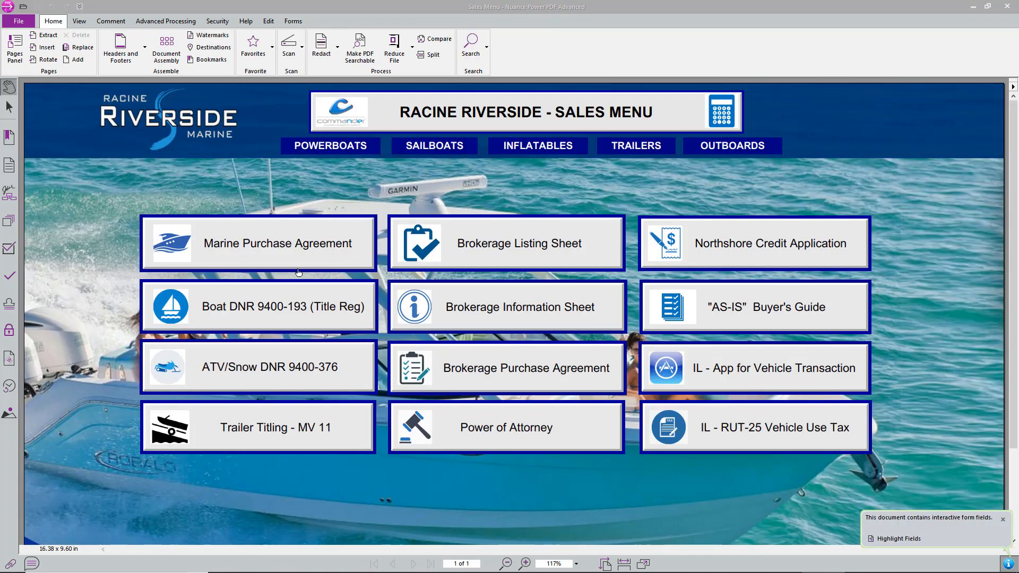
# - Open the Wisconsin Boat Registration form (DNR 9400-193) and import the sale data into it
pyautogui.click(245, 308)
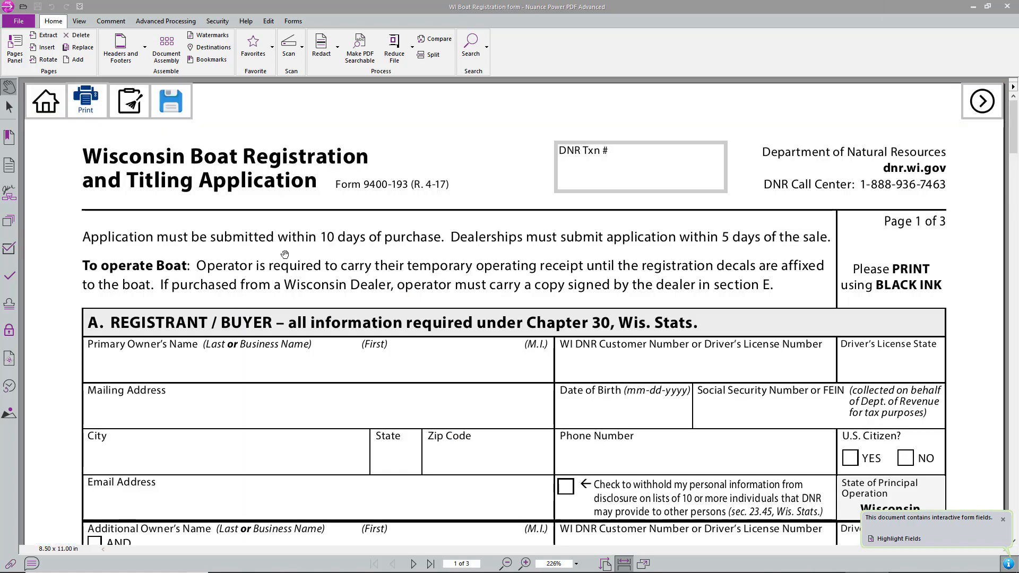
pyautogui.click(298, 23)
pyautogui.click(477, 47)
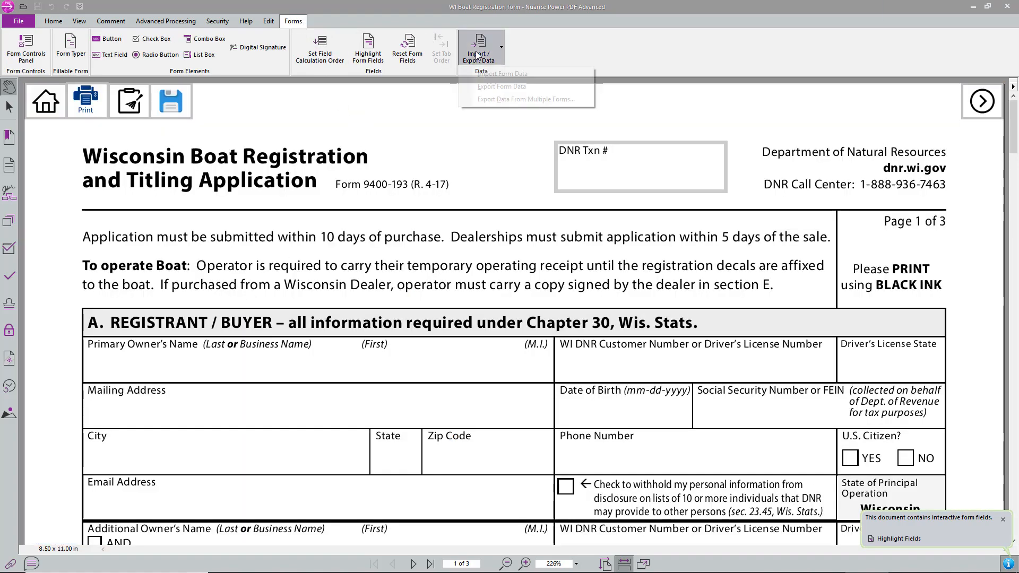
pyautogui.click(483, 74)
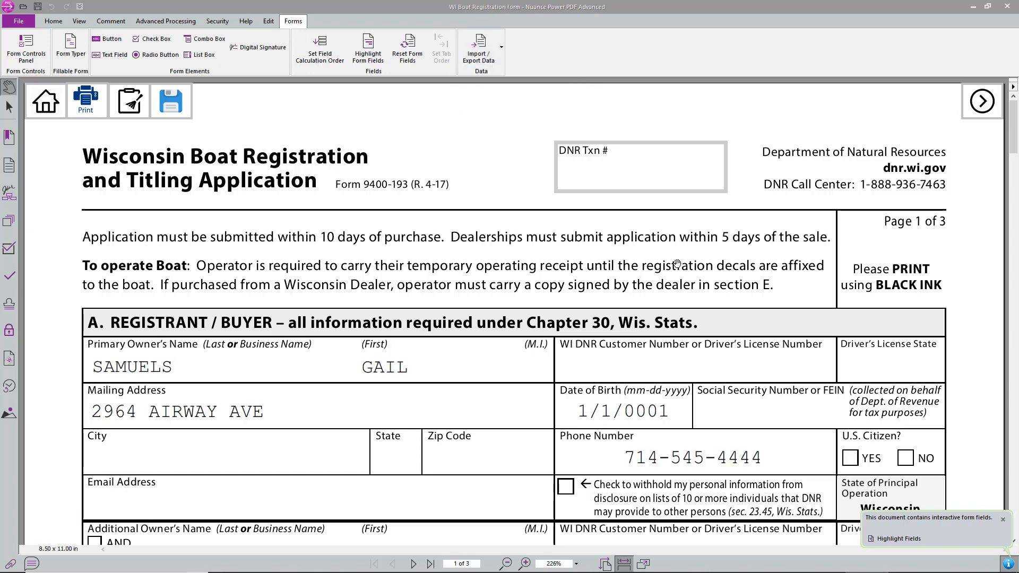
pyautogui.scroll(-1, 438, 204)
pyautogui.scroll(-3, 438, 203)
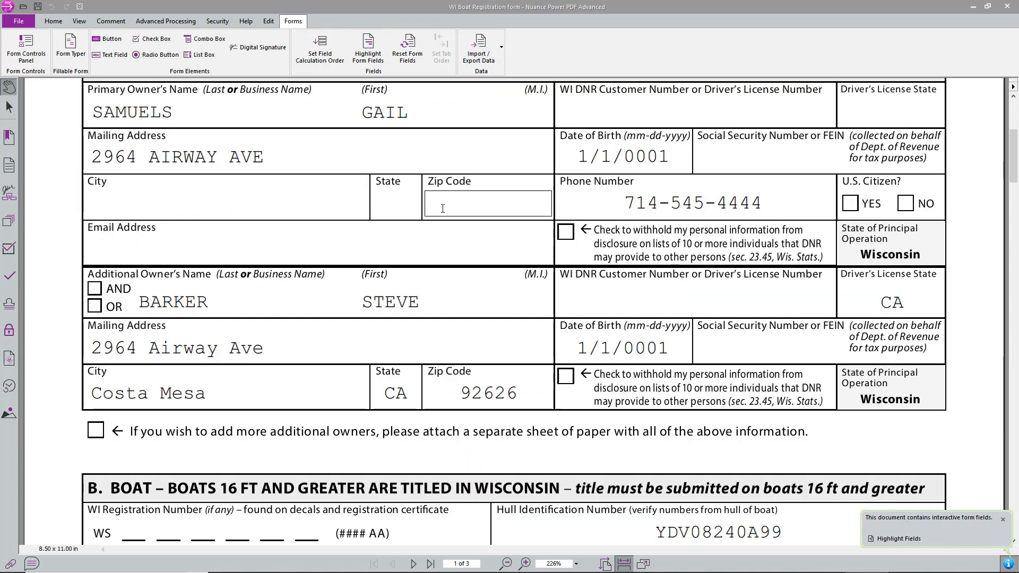
pyautogui.scroll(-2, 443, 209)
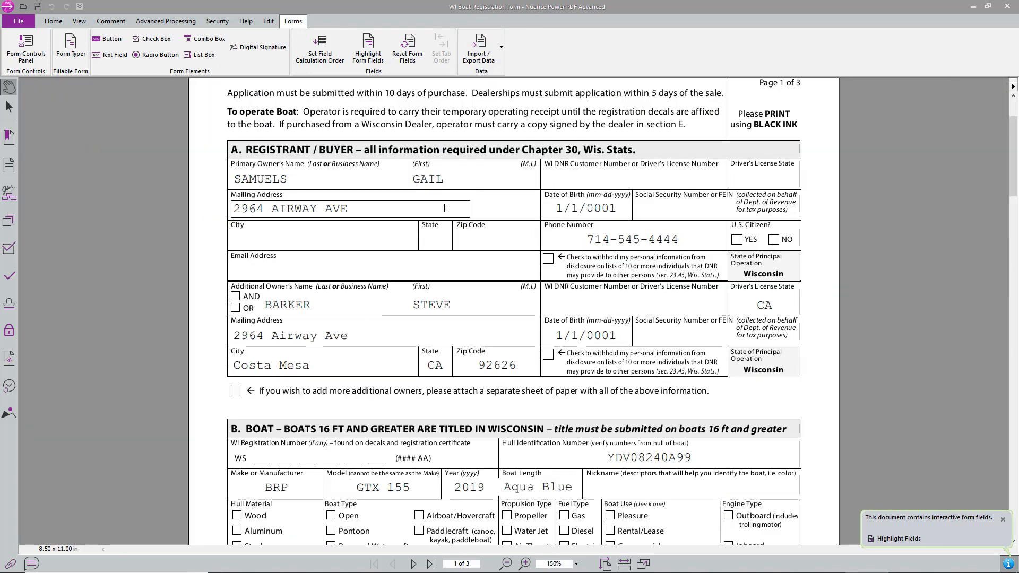
pyautogui.moveTo(1012, 157); pyautogui.dragTo(999, 117)
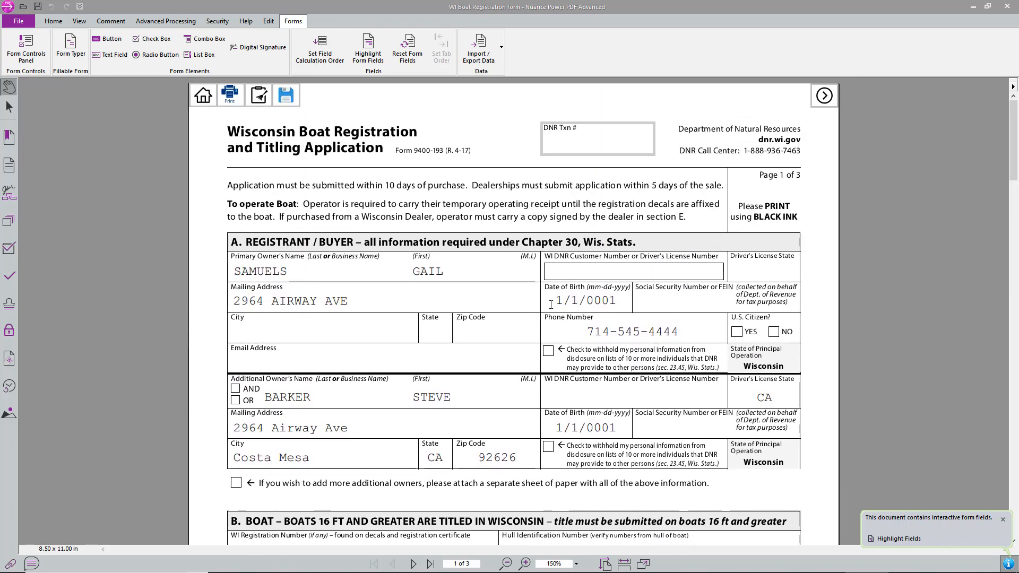
# - Replace the primary and additional owners' placeholder birth dates with their real dates of birth
pyautogui.click(631, 299)
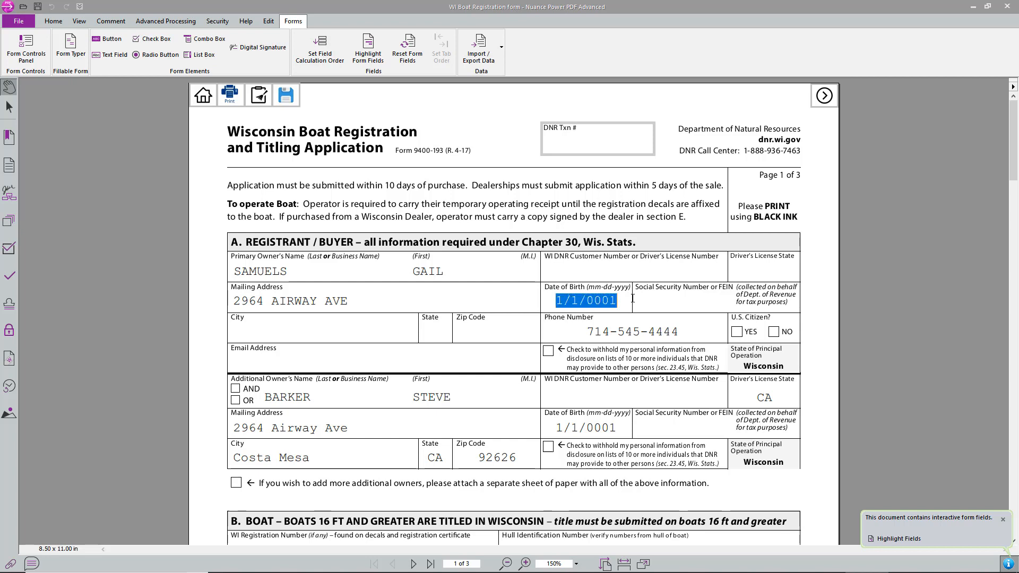
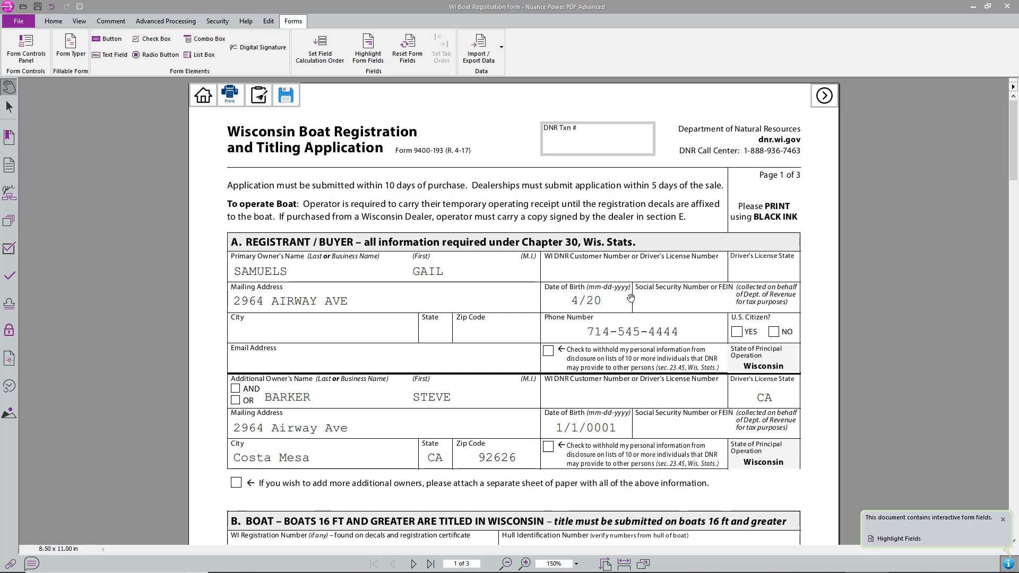
pyautogui.click(555, 430)
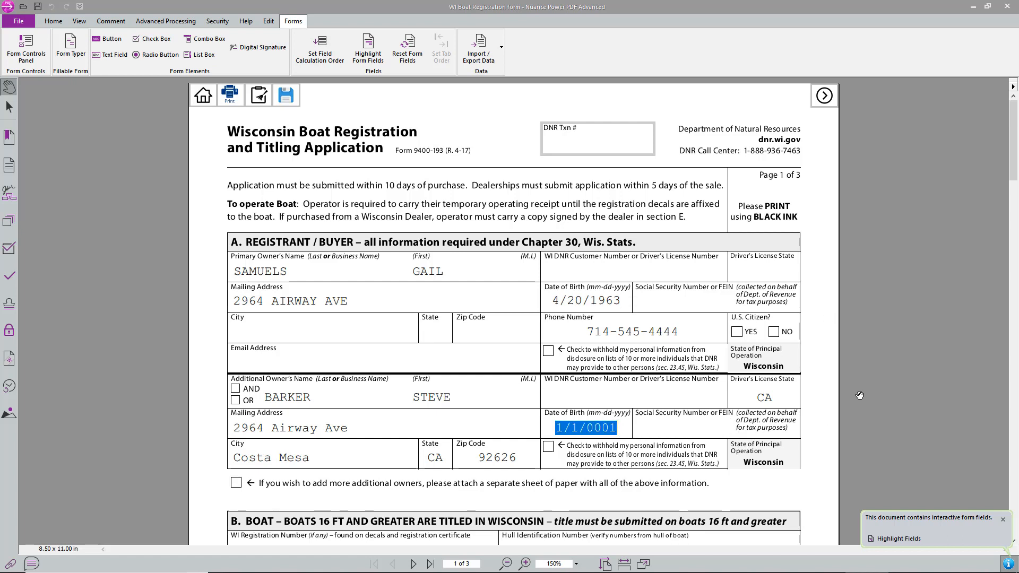
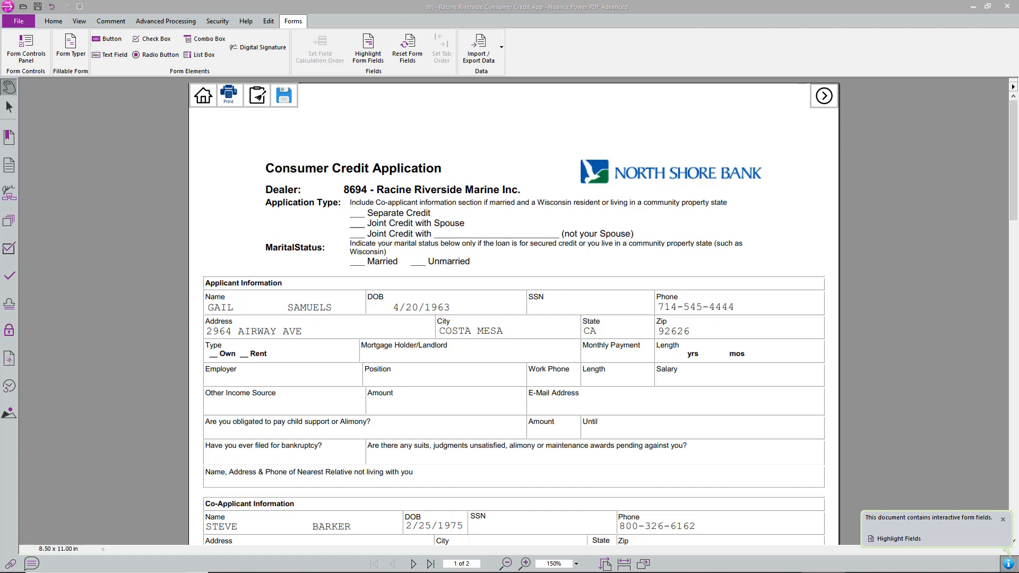
# - Go Home from the filled Consumer Credit Application, discarding its changes
pyautogui.click(204, 99)
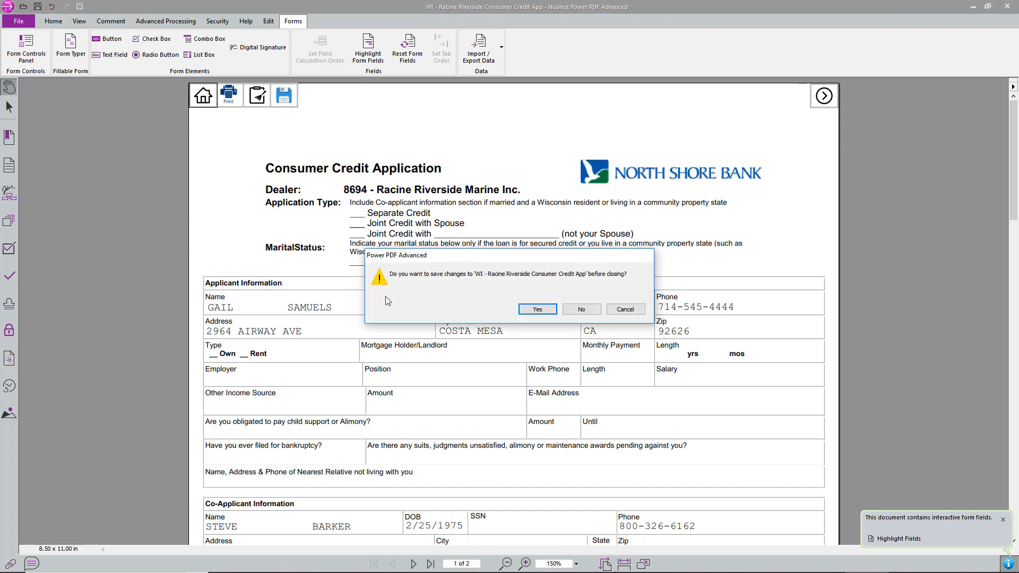
pyautogui.click(584, 310)
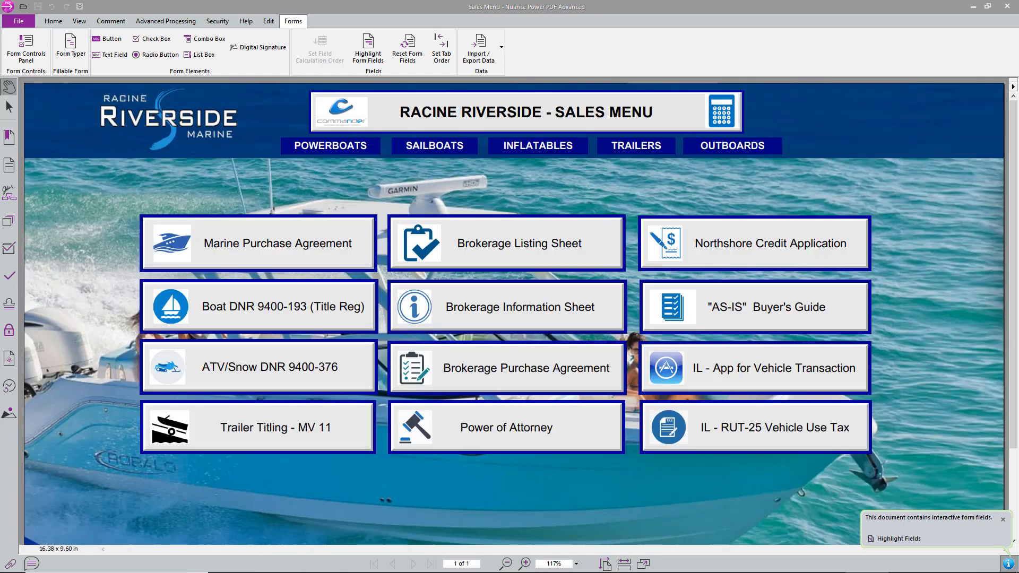
# - View the Marine Purchase Agreement, then the Power of Attorney, returning to the sales menu after each
pyautogui.click(247, 242)
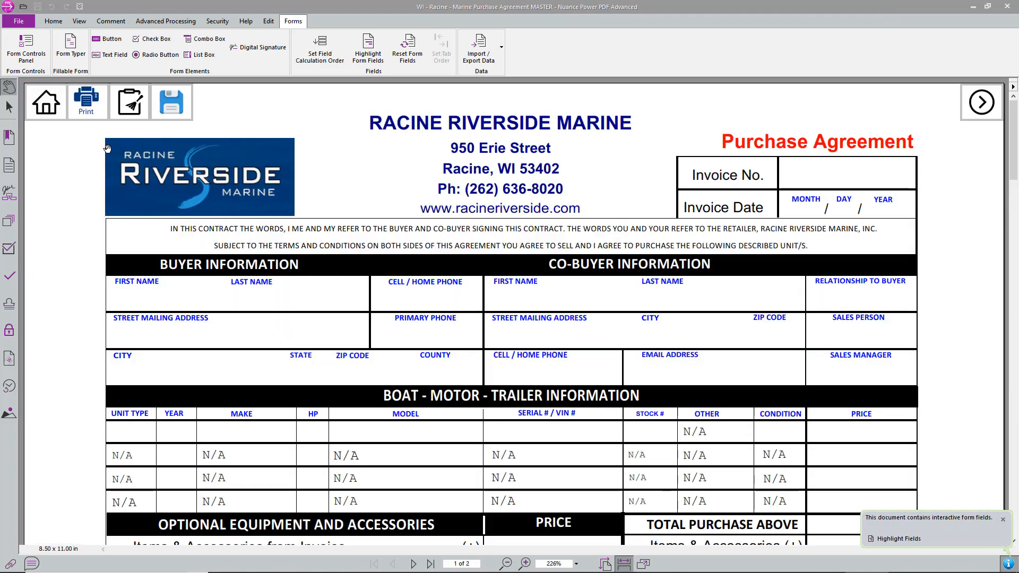
pyautogui.click(47, 103)
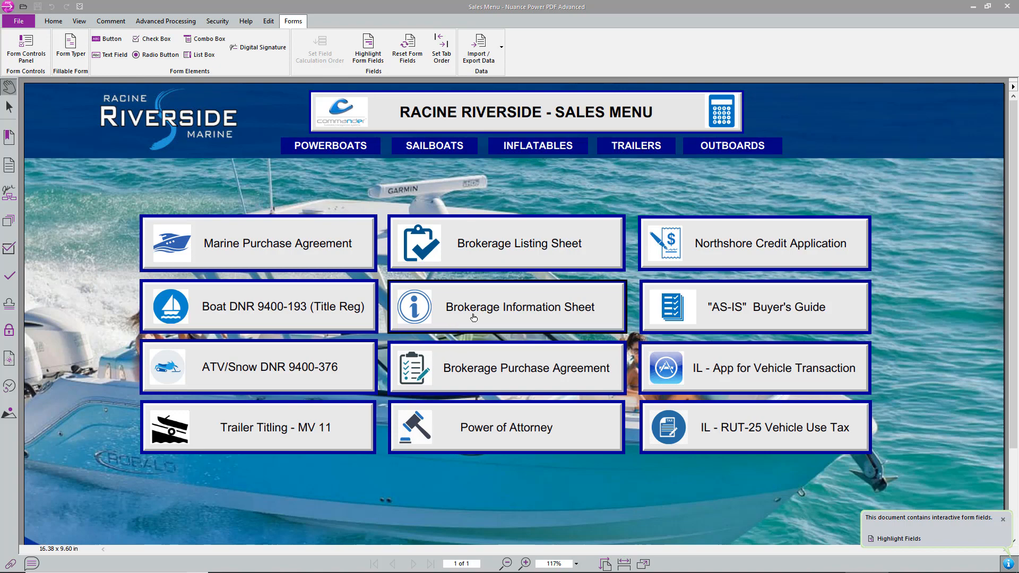
pyautogui.click(489, 433)
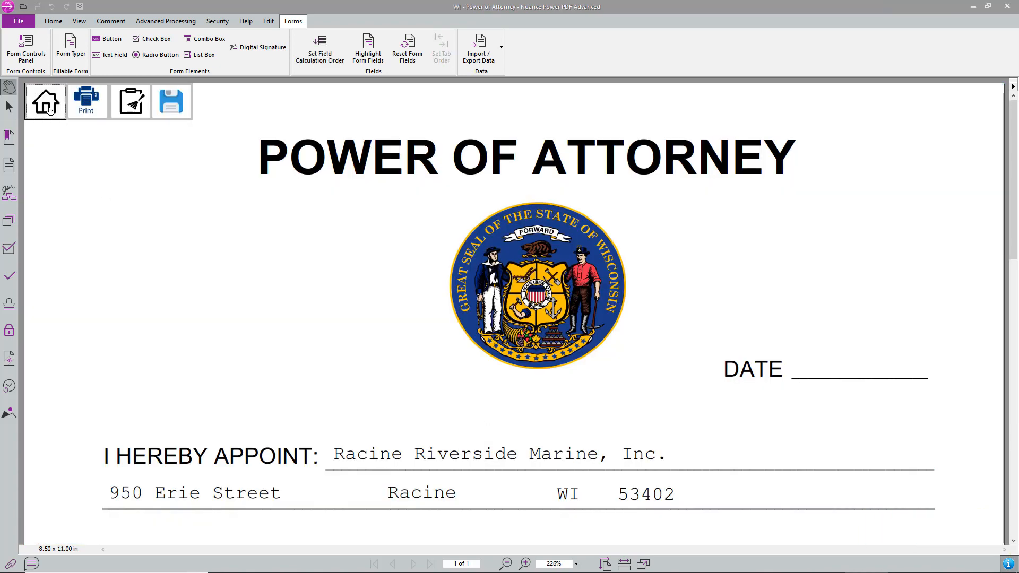
pyautogui.click(49, 110)
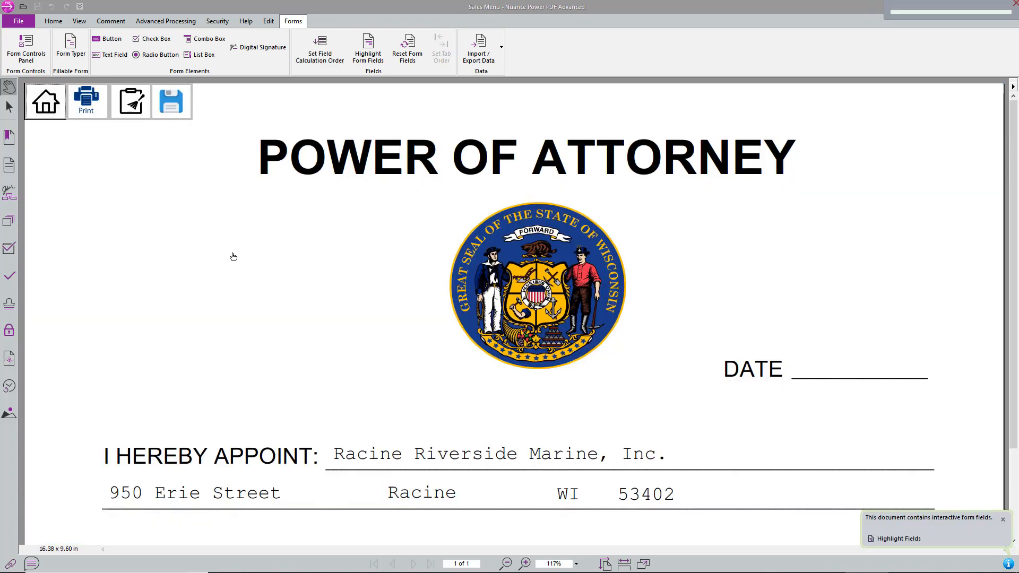